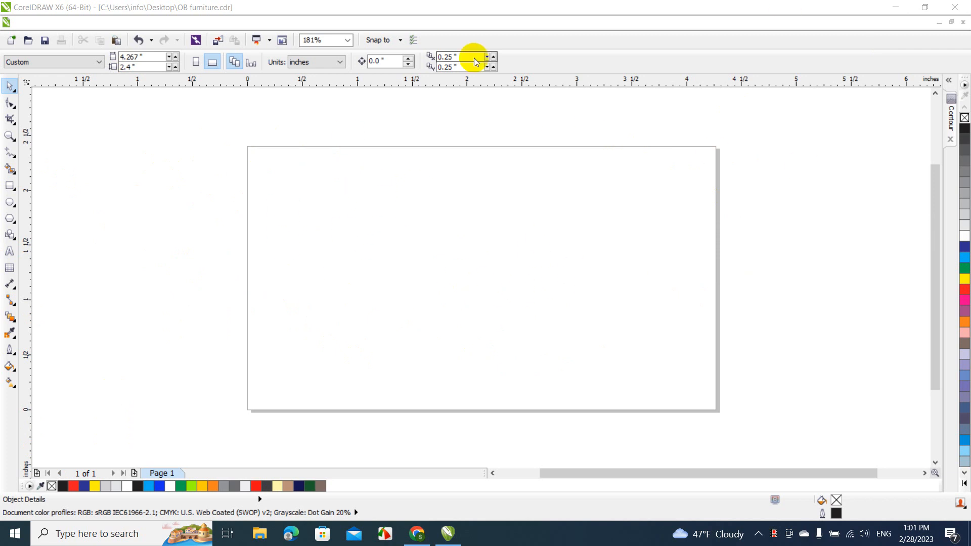
Switch to Chrome, examine the free font listings on 1001freefonts.com, and return to CorelDRAW.
click(404, 544)
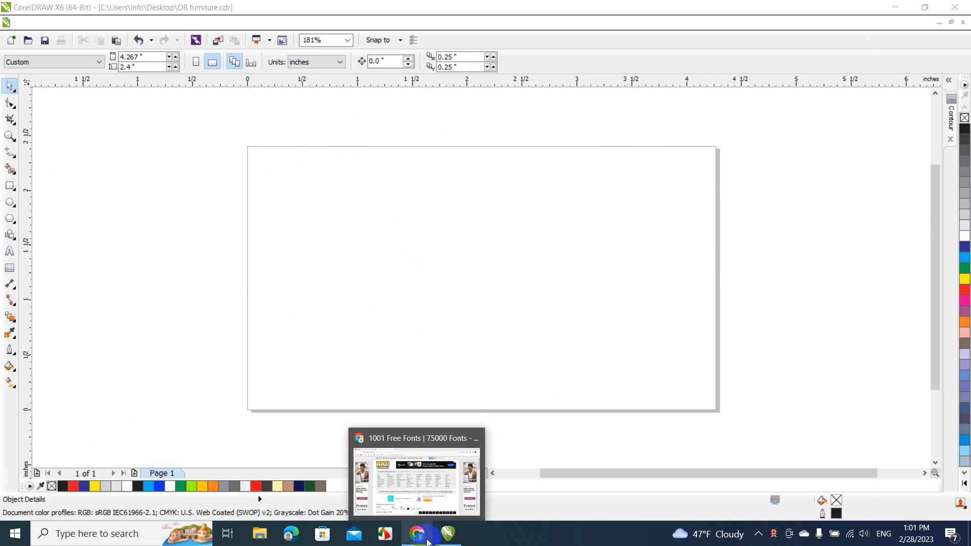
click(428, 540)
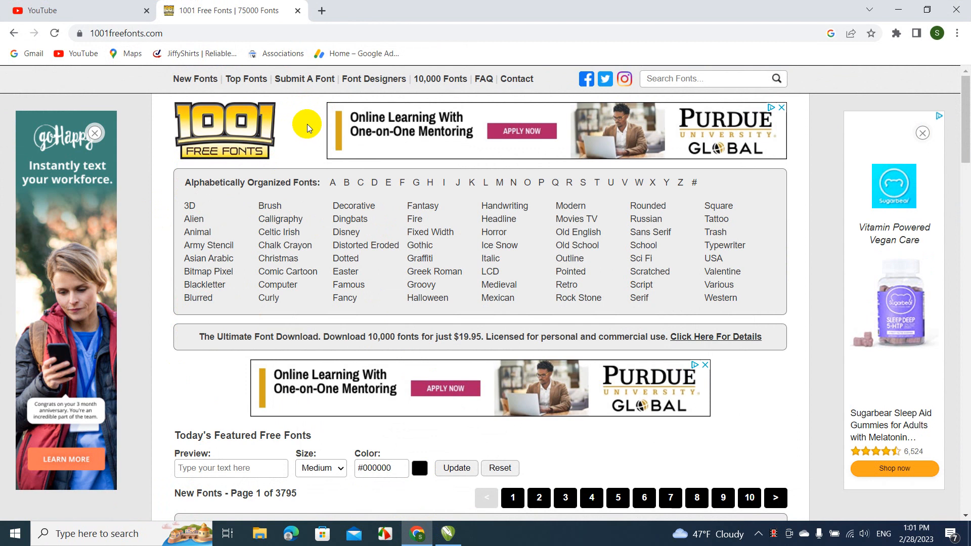
scroll(440, 198, down, 6)
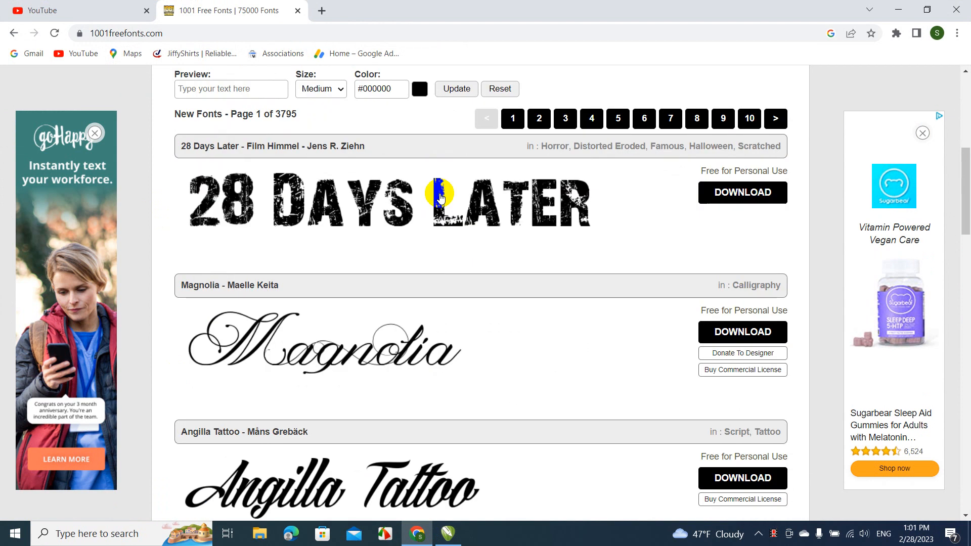
scroll(440, 197, down, 16)
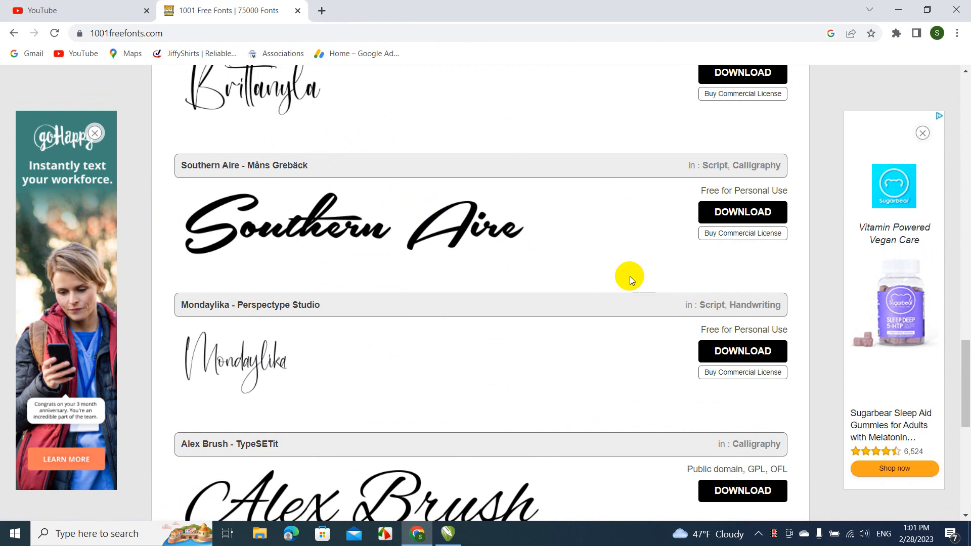
scroll(629, 274, down, 9)
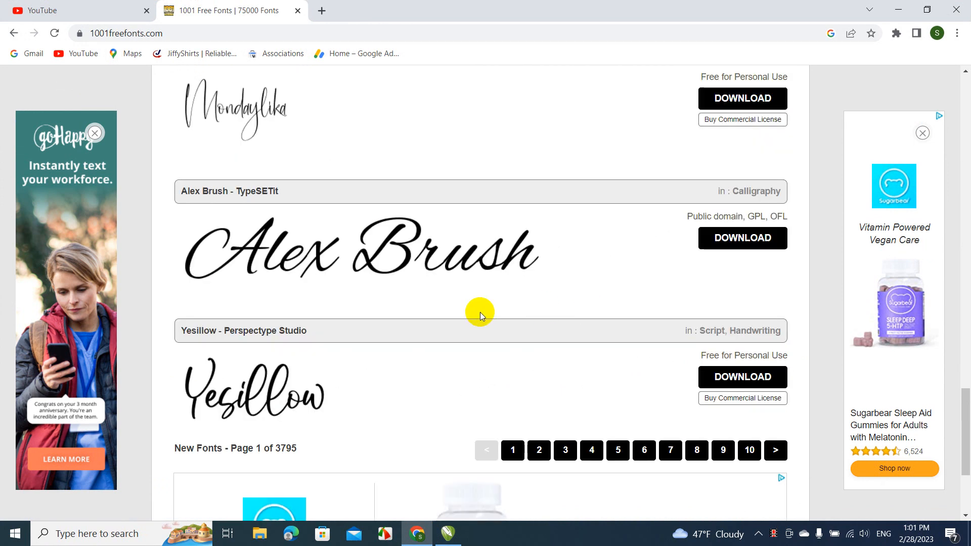
scroll(440, 286, up, 10)
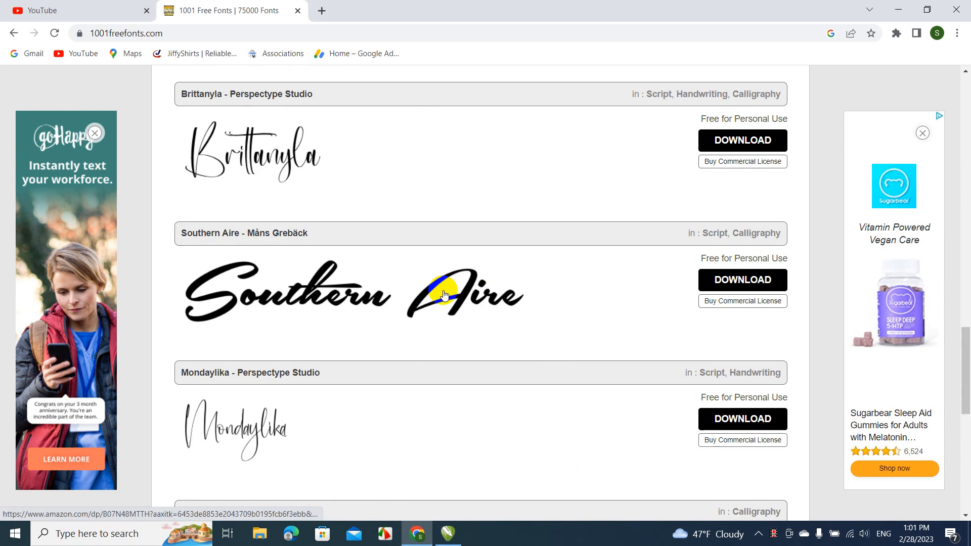
click(448, 533)
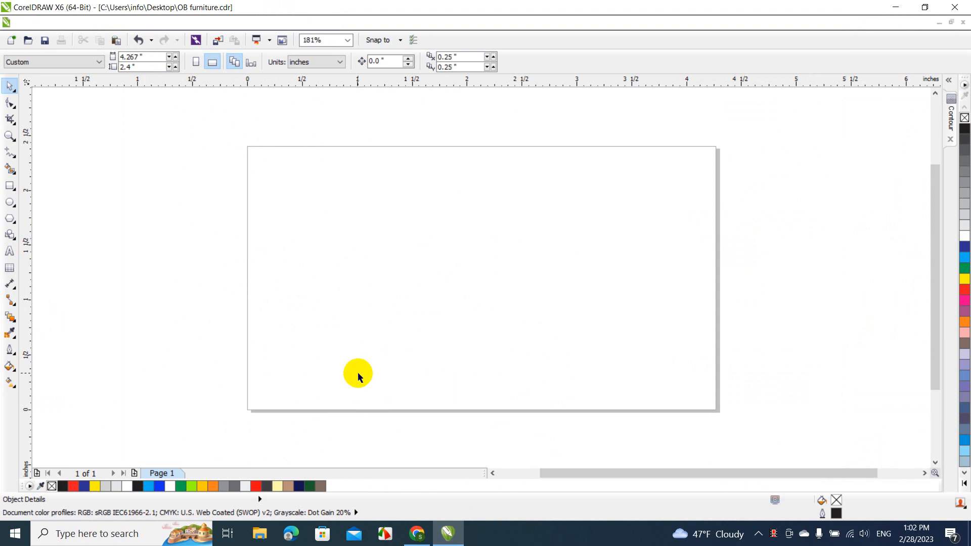
click(10, 250)
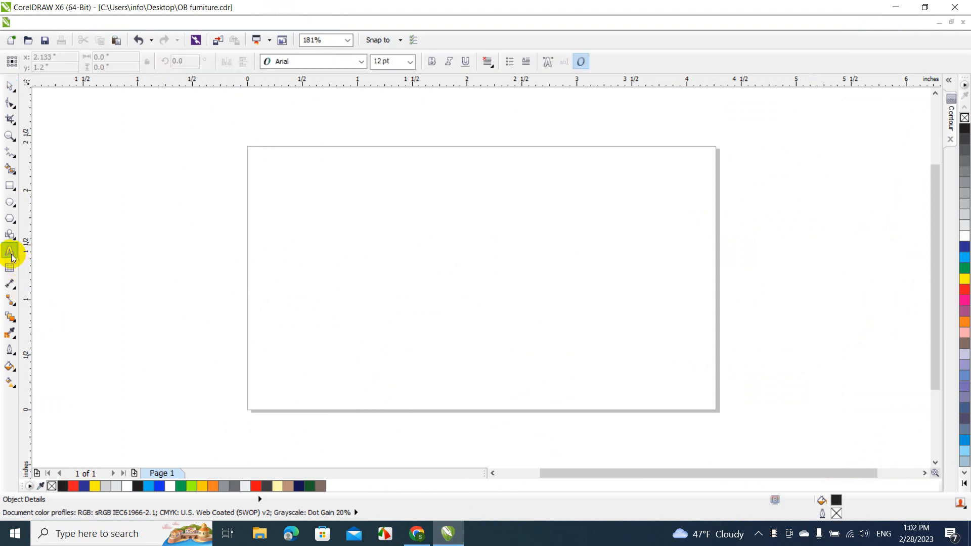
click(389, 272)
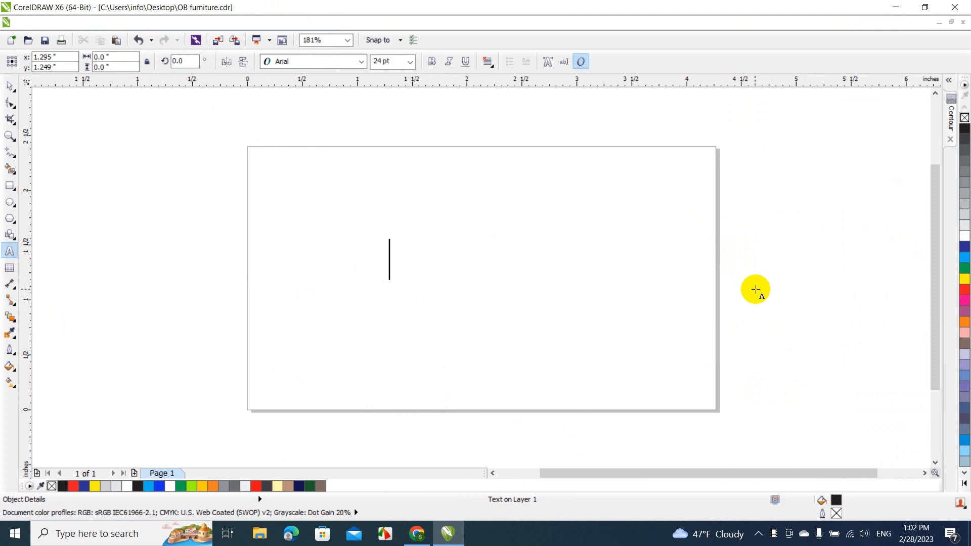
click(12, 88)
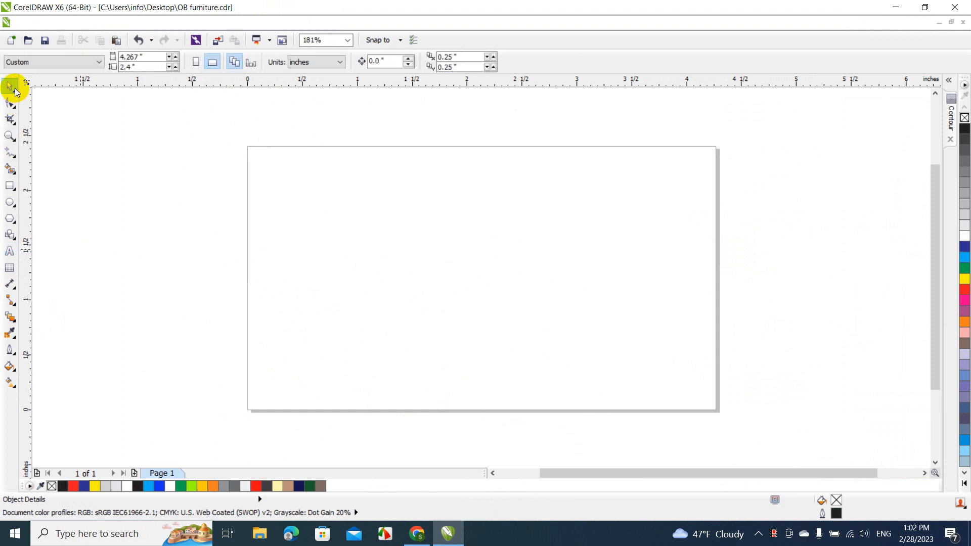
click(11, 252)
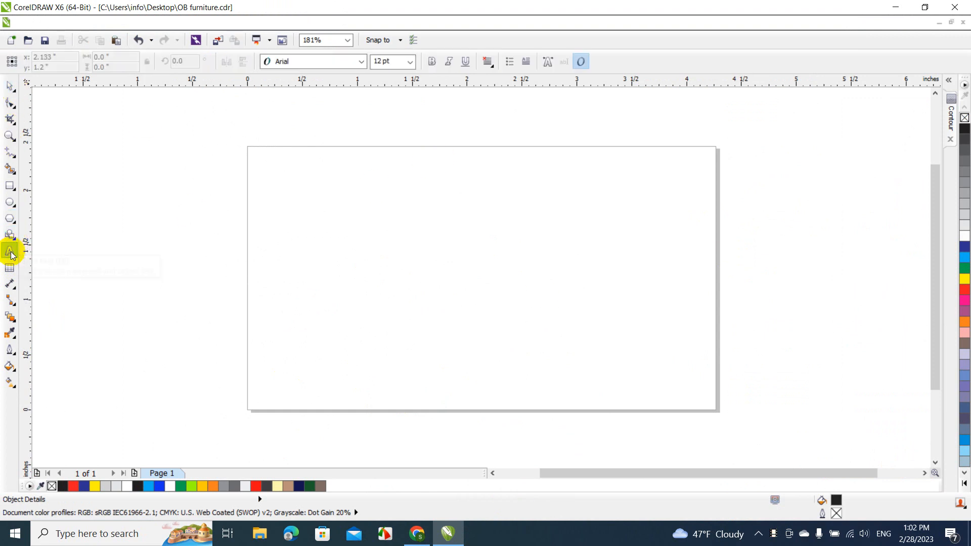
click(386, 342)
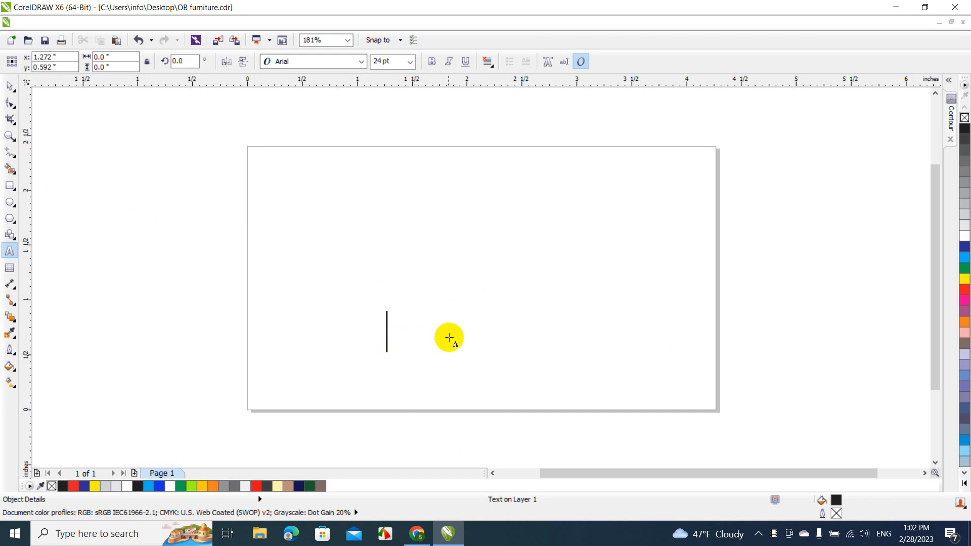
click(14, 161)
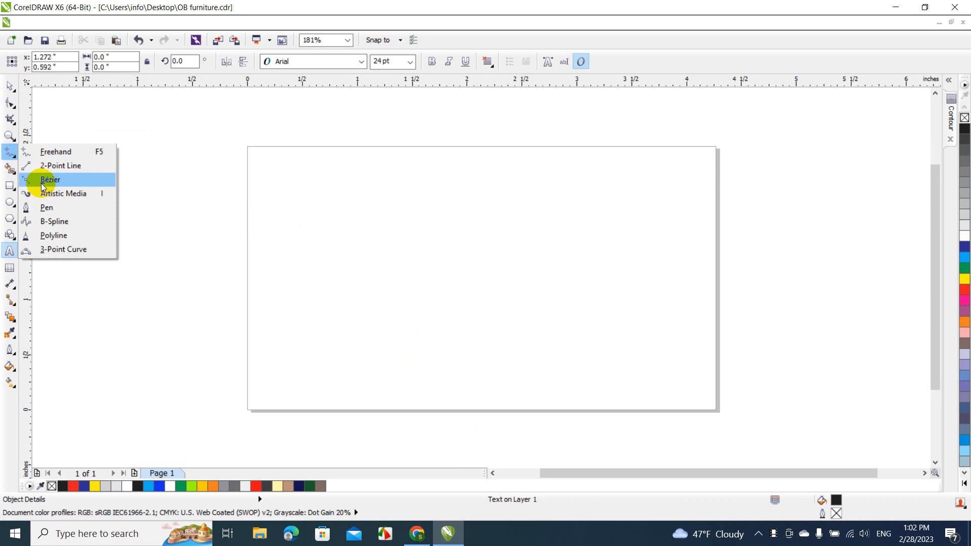
click(11, 88)
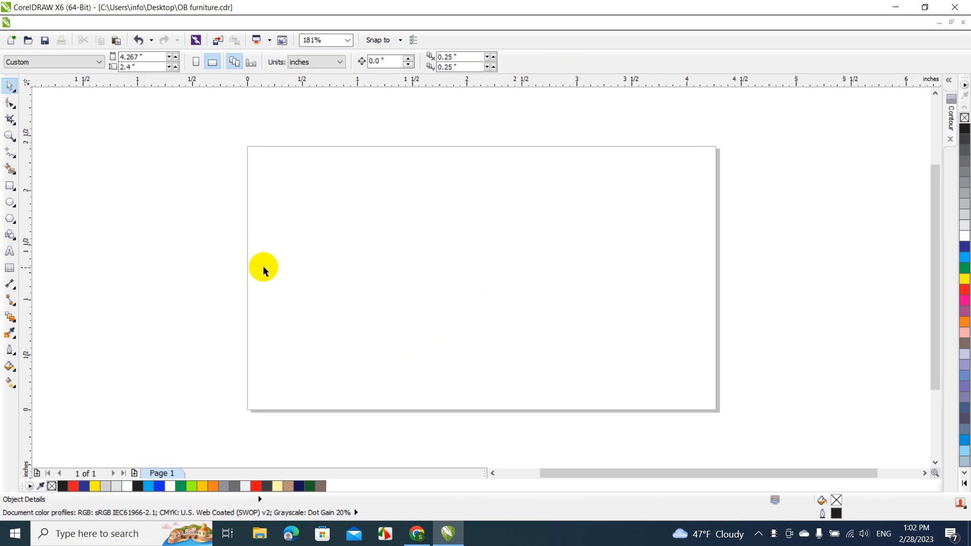
Add the artistic text "CONSTRUCTION" in the lower half of the page.
click(10, 251)
click(385, 348)
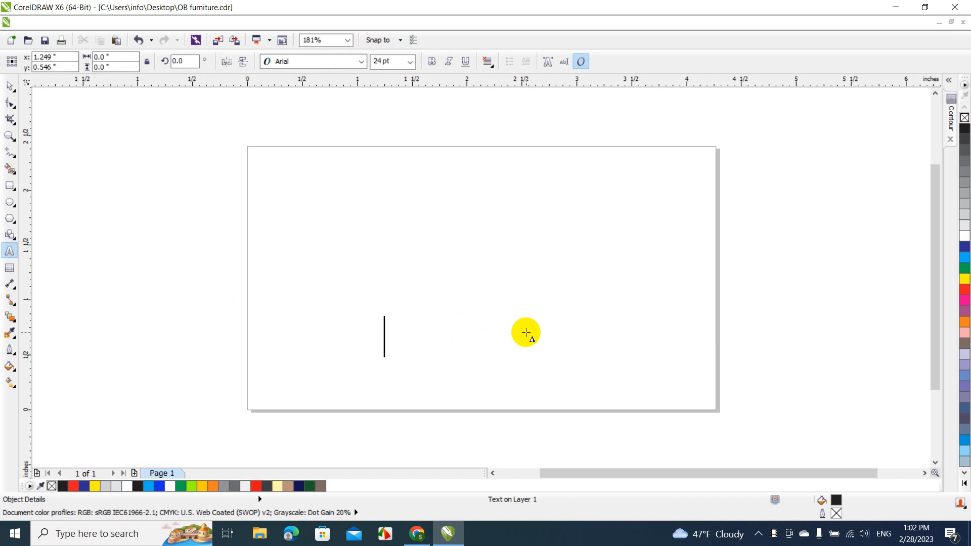
text(CON)
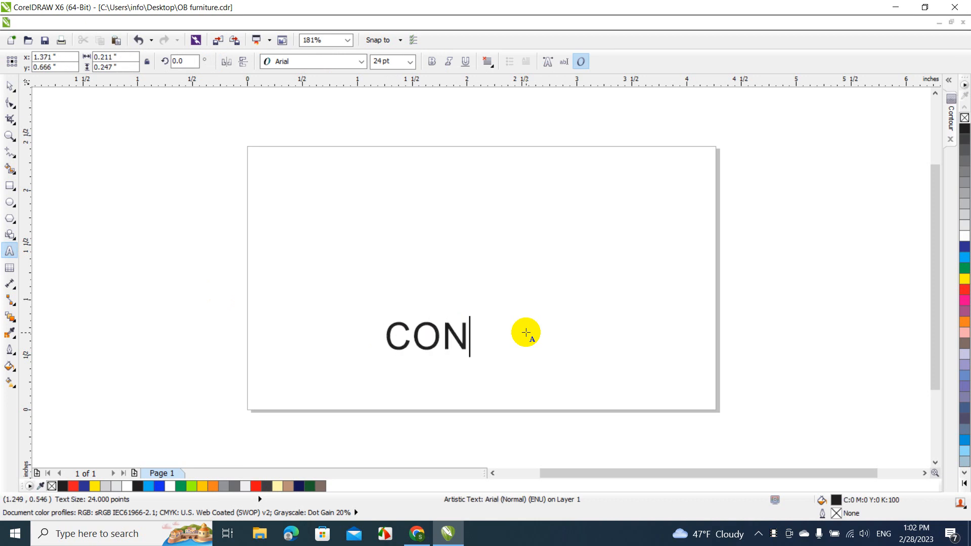
text(STRUCTI)
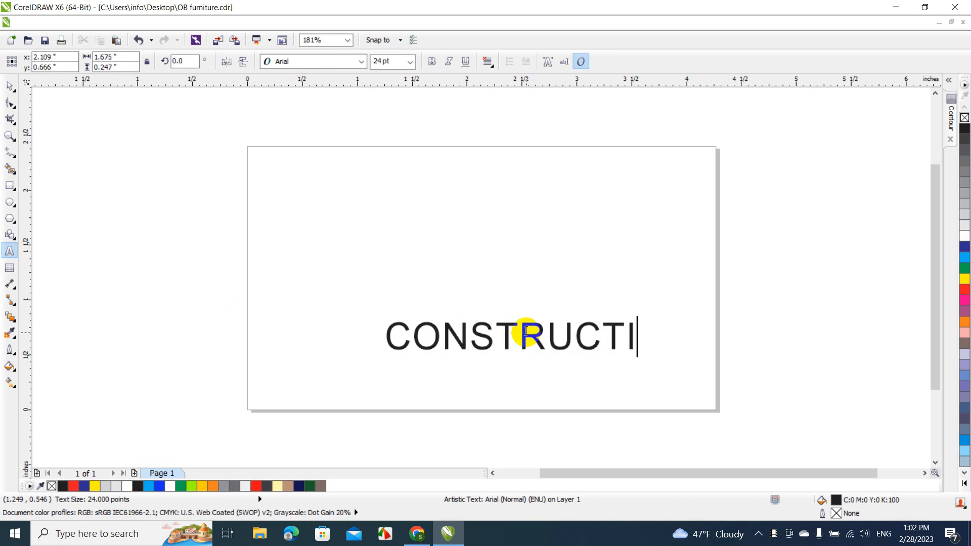
text(ON)
click(8, 84)
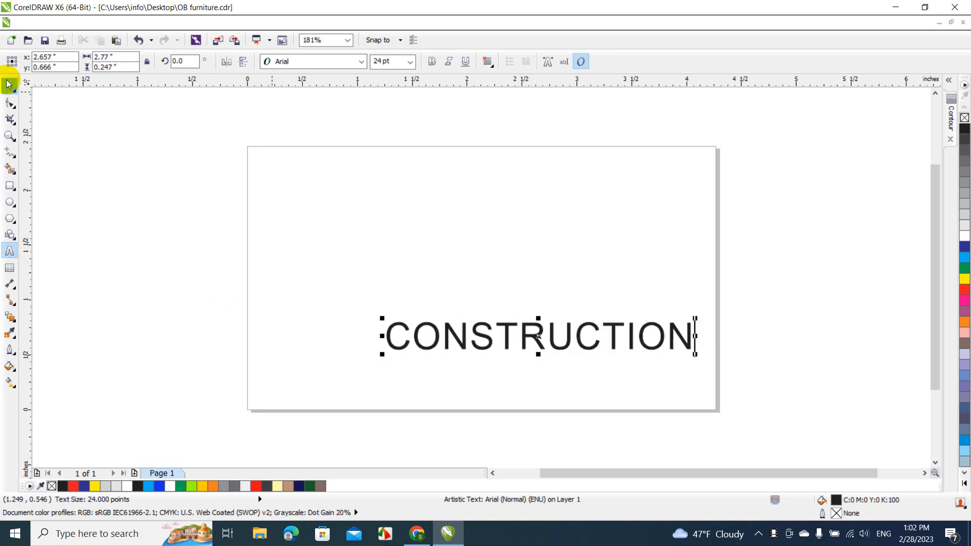
Set the CONSTRUCTION text in Impact and enlarge it proportionally to about 5.13 inches wide, extending past both page edges.
click(293, 61)
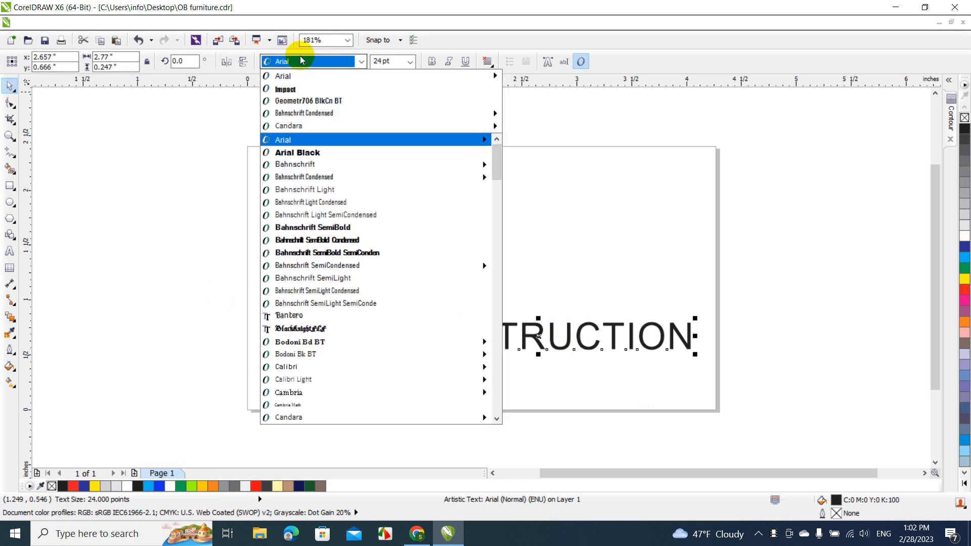
click(290, 88)
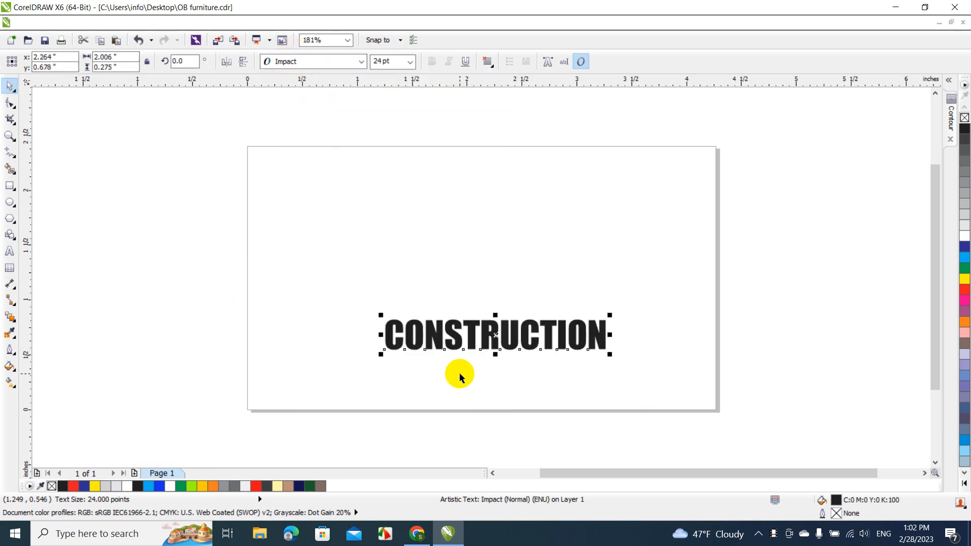
drag(380, 314, 165, 271)
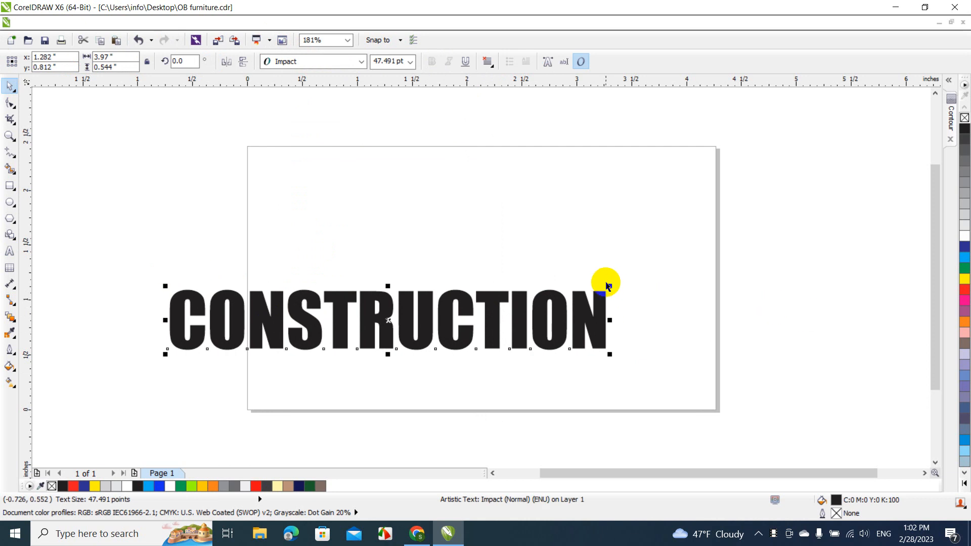
drag(610, 284, 734, 217)
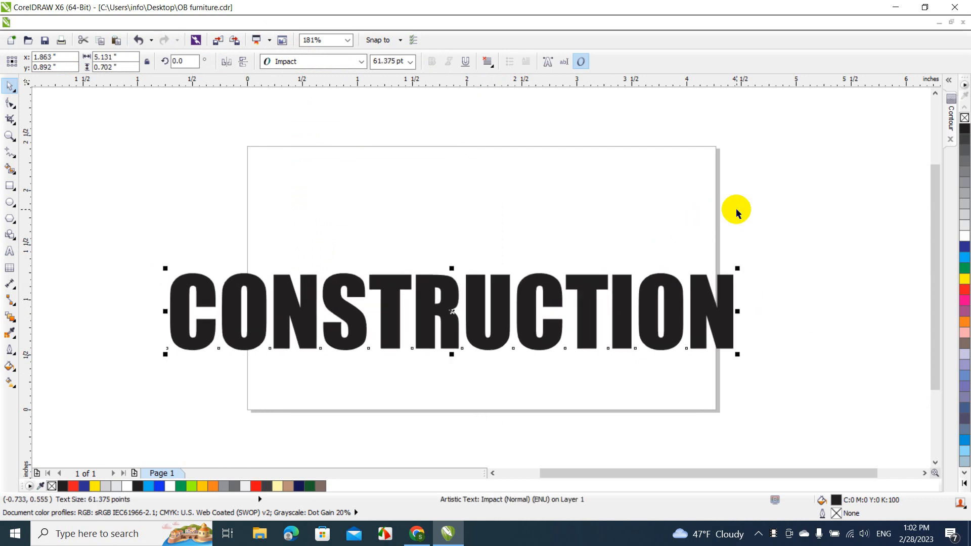
Open the Contour settings, try a one-step outside contour with a 0.12" offset on the CONSTRUCTION text, and undo it.
click(952, 115)
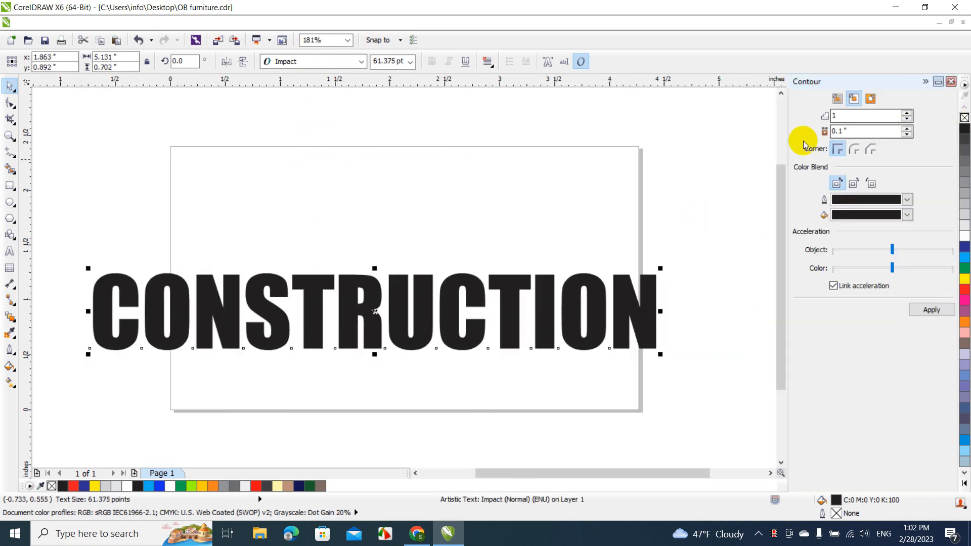
click(872, 100)
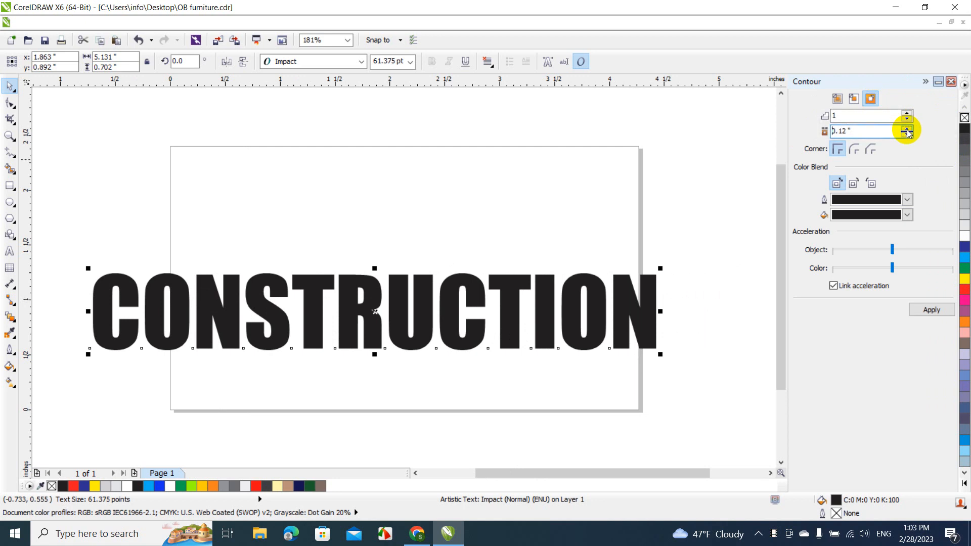
click(933, 310)
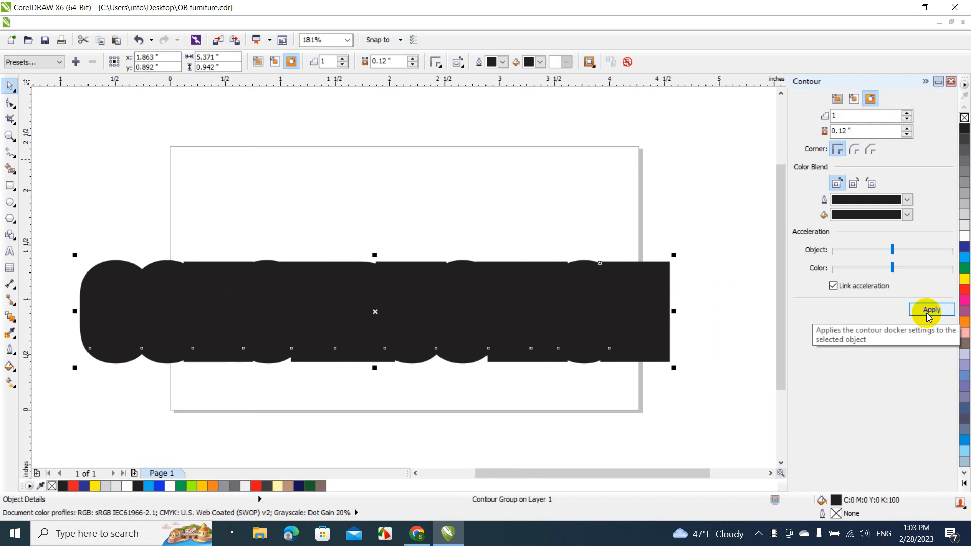
key(ctrl+z)
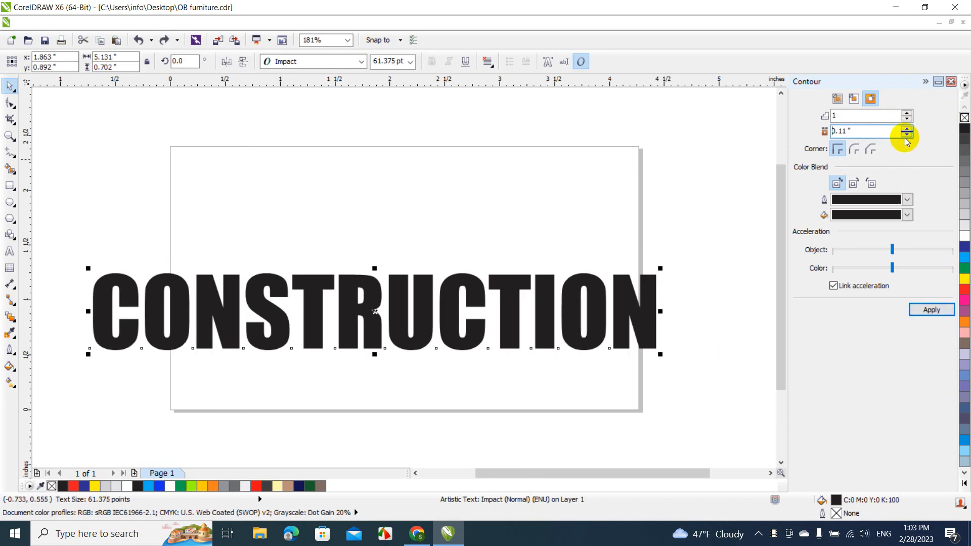
Try a 0.09" outside contour with a red text fill on CONSTRUCTION, and undo both changes.
click(917, 310)
click(964, 290)
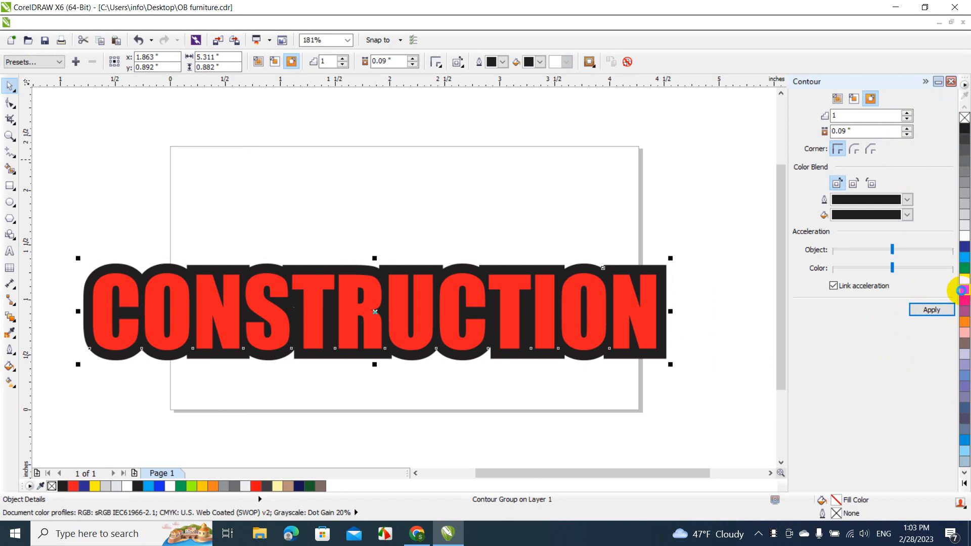
key(ctrl+z)
key(ctrl+z)
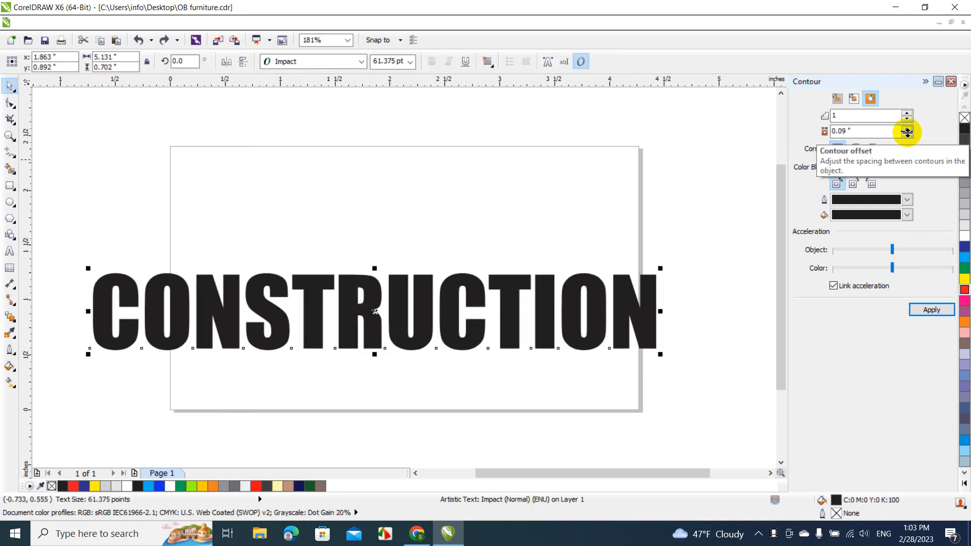
Apply a one-step outside contour with a 0.07" offset to the CONSTRUCTION text and fill the letters red.
click(908, 135)
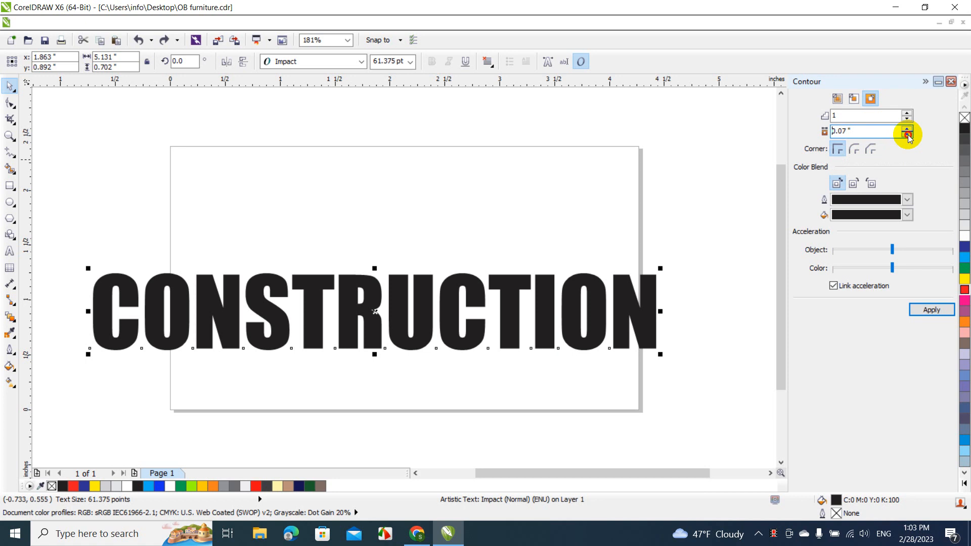
click(918, 311)
click(964, 289)
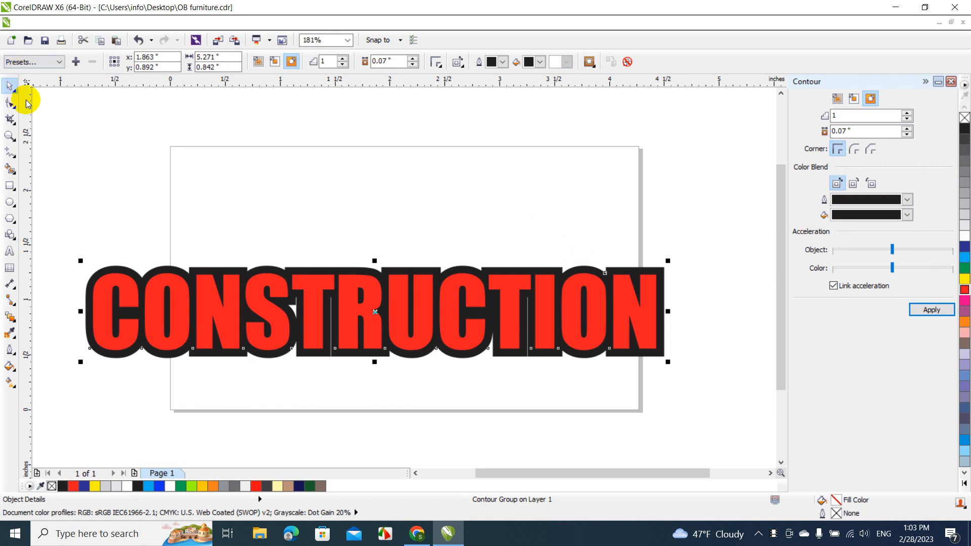
click(74, 139)
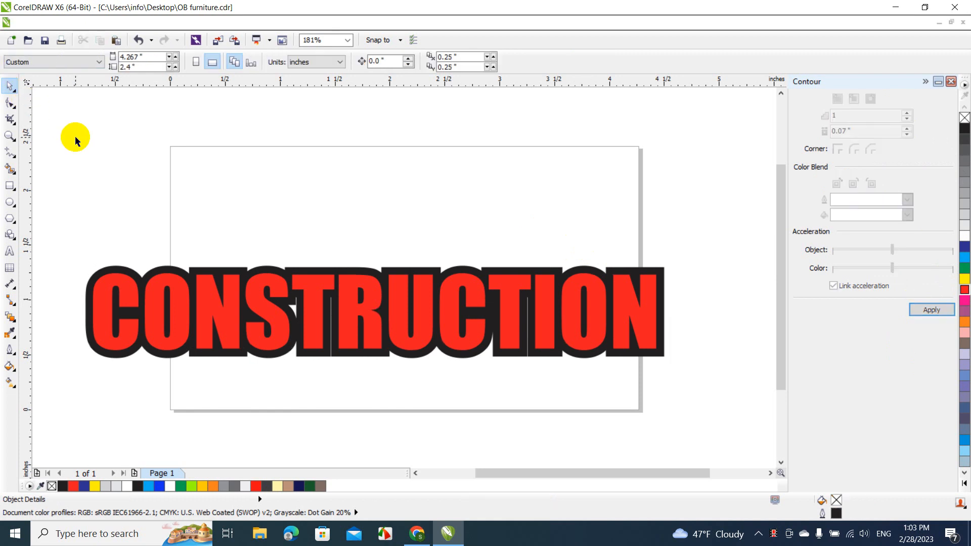
Break the CONSTRUCTION contour group apart into separate text and contour objects, and deselect everything.
click(120, 273)
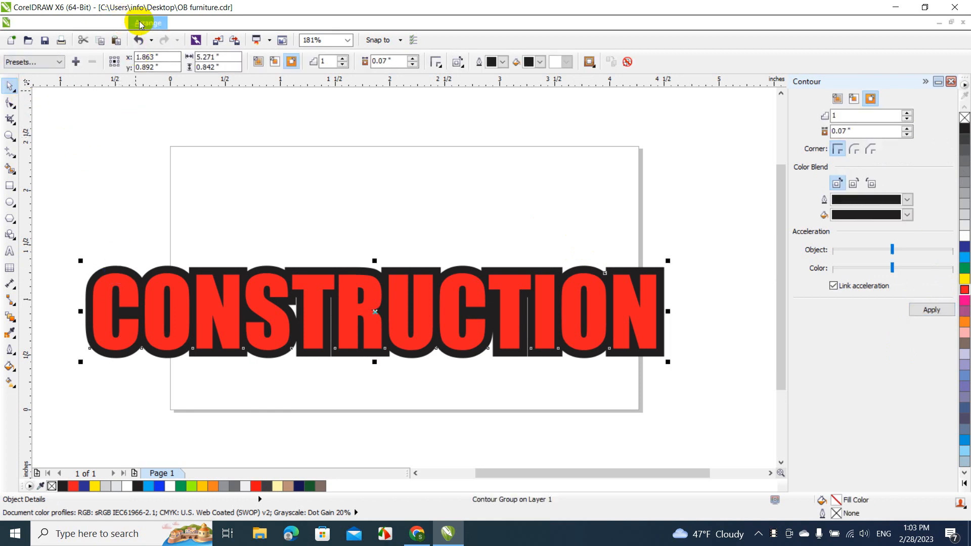
click(145, 23)
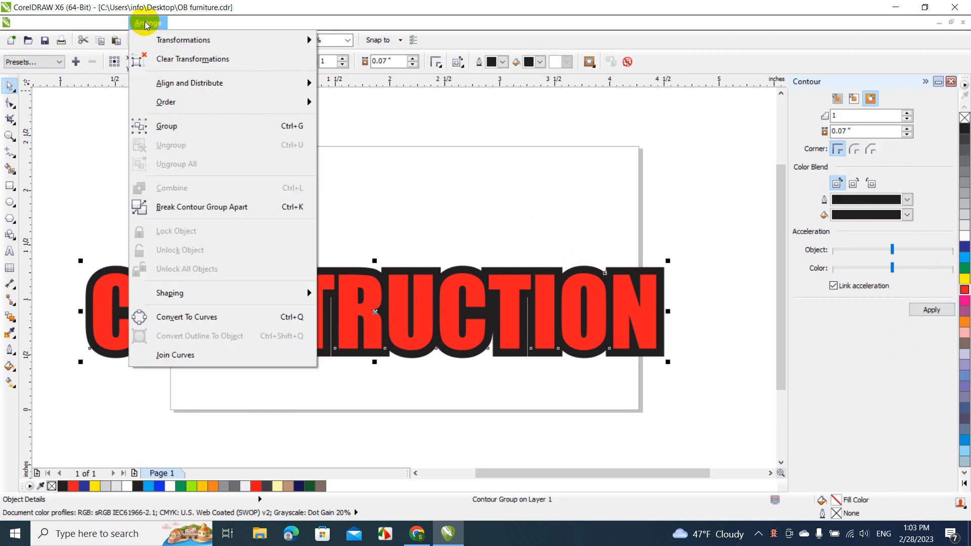
click(197, 207)
click(268, 204)
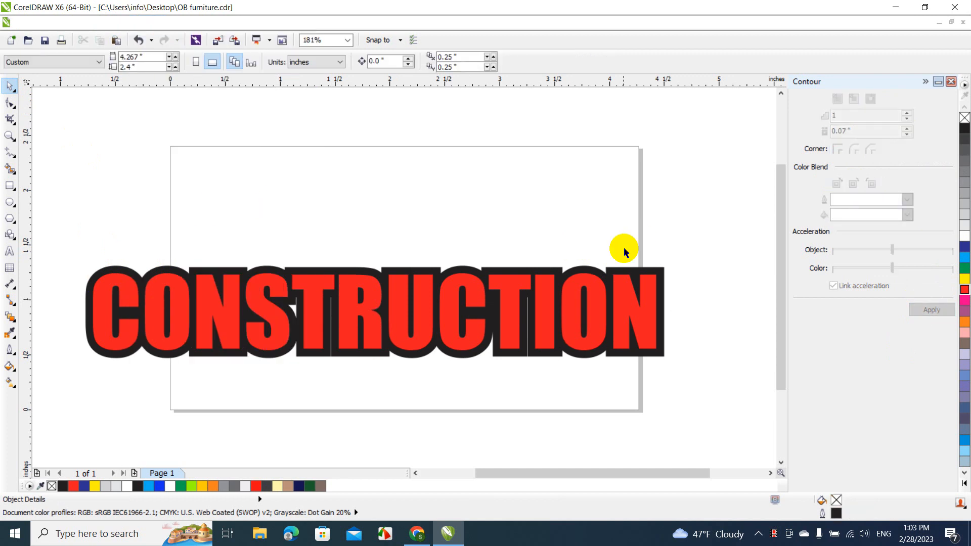
Apply a one-step outside contour with a 0.07" offset to the black contour object, try a red fill on the group, and undo the fill.
click(662, 292)
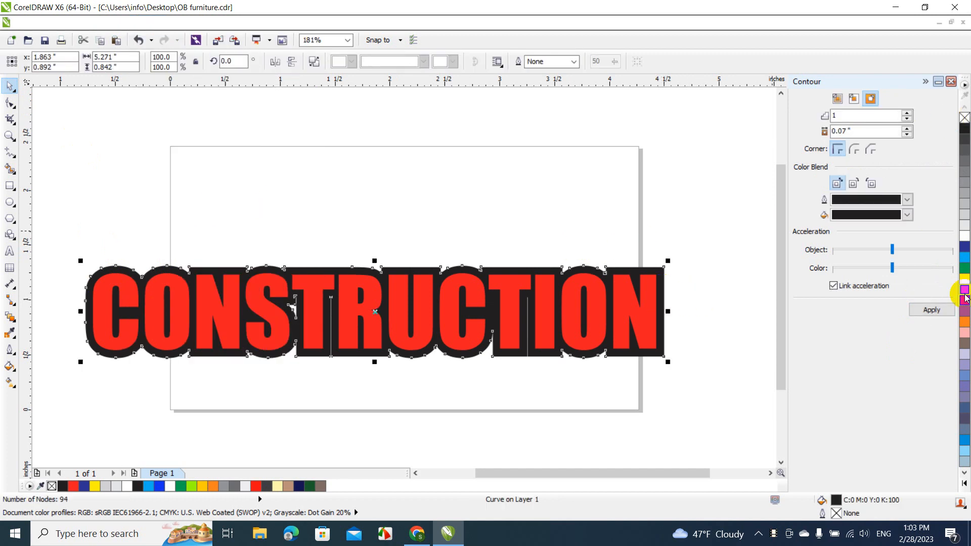
click(931, 309)
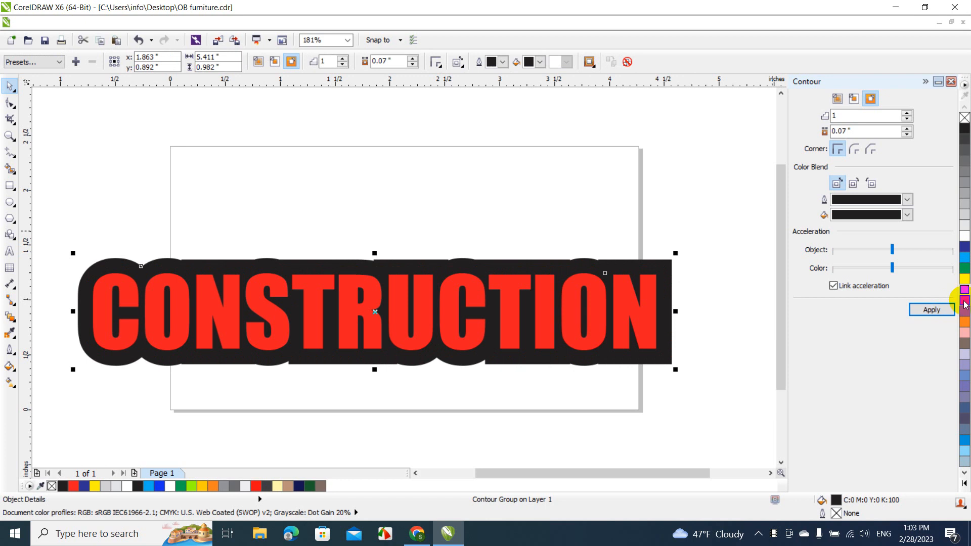
click(964, 297)
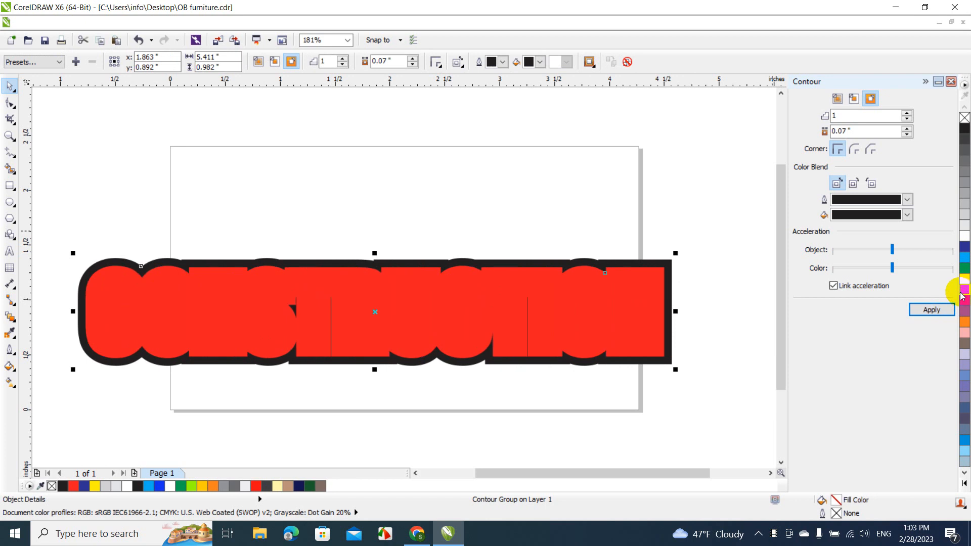
key(ctrl+z)
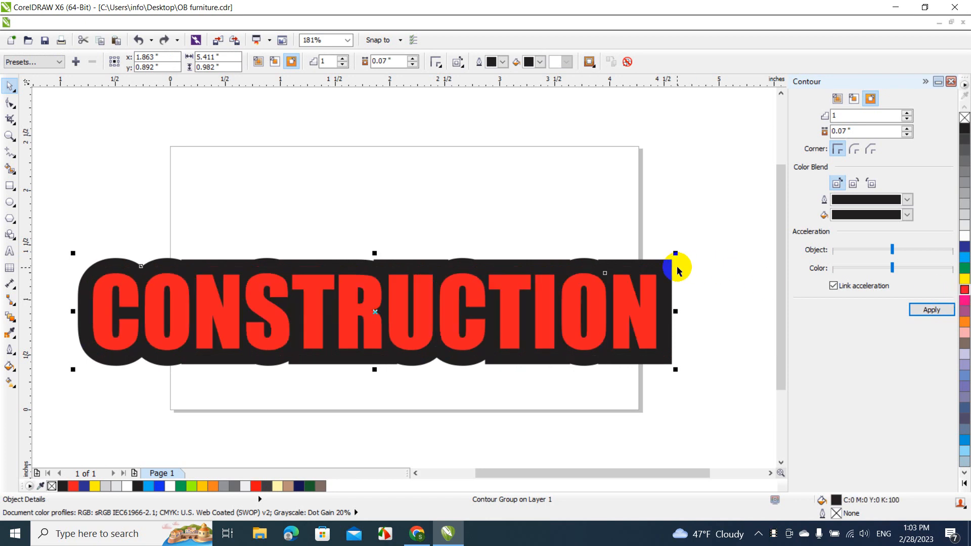
Break the new contour group apart so the outer contour is a separate object, and deselect everything.
click(77, 23)
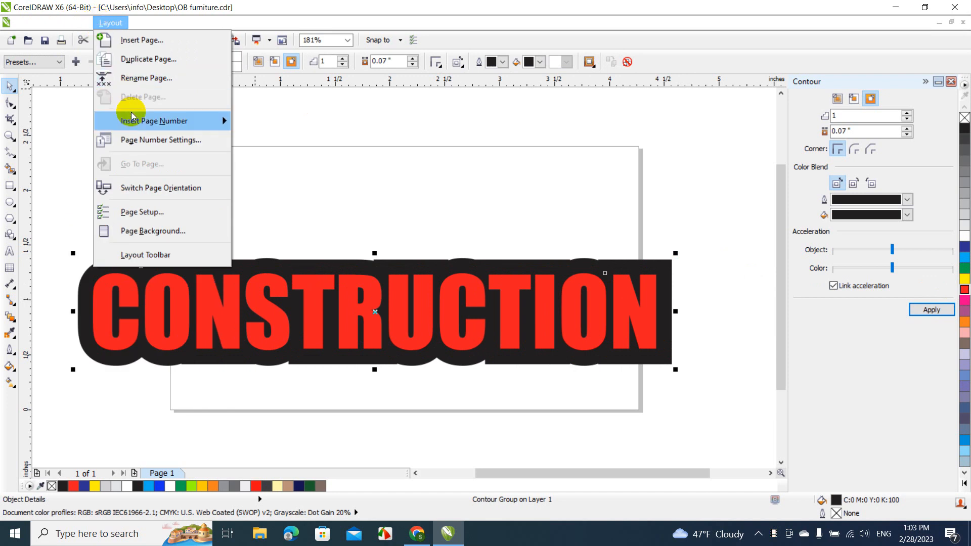
mouse_move(144, 27)
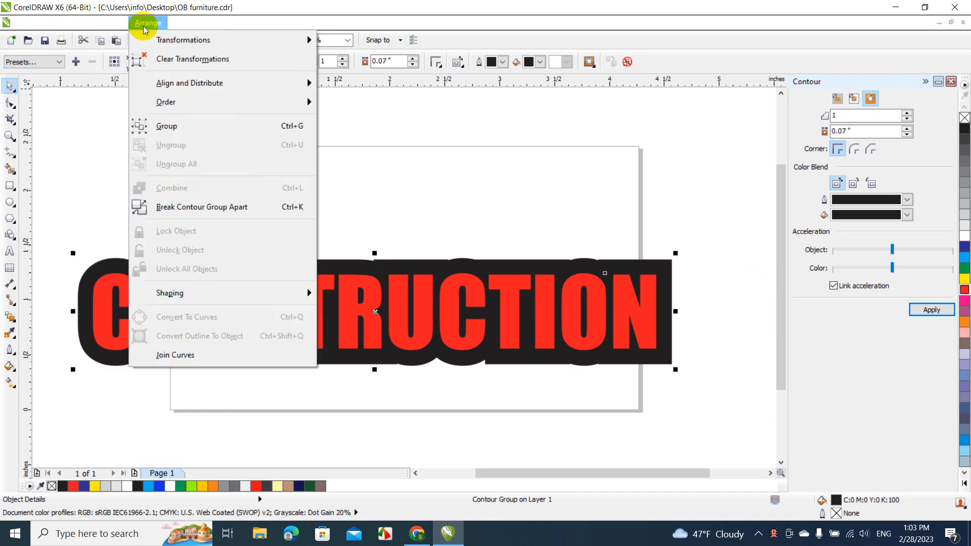
click(220, 206)
click(730, 229)
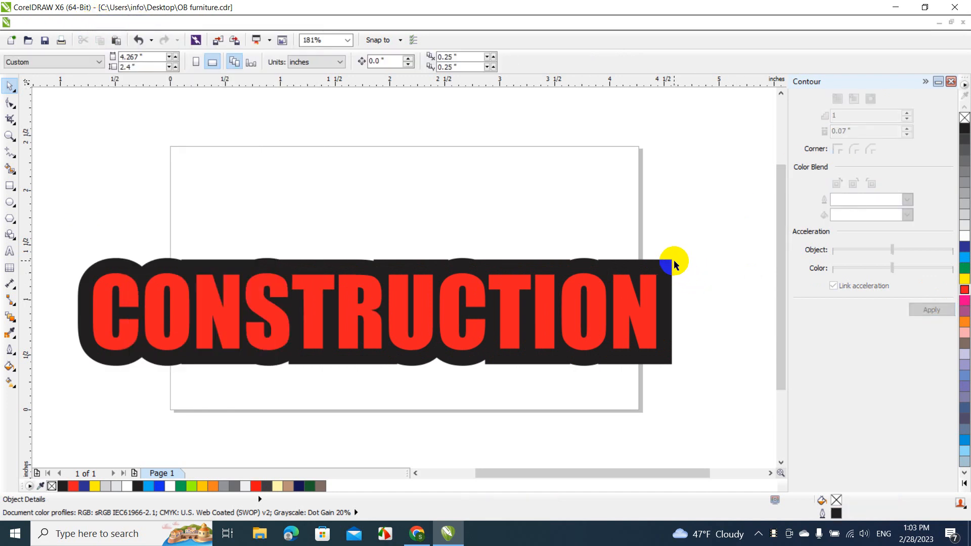
Fill the outermost contour with red, collapse the Contour settings, and deselect the object.
click(670, 263)
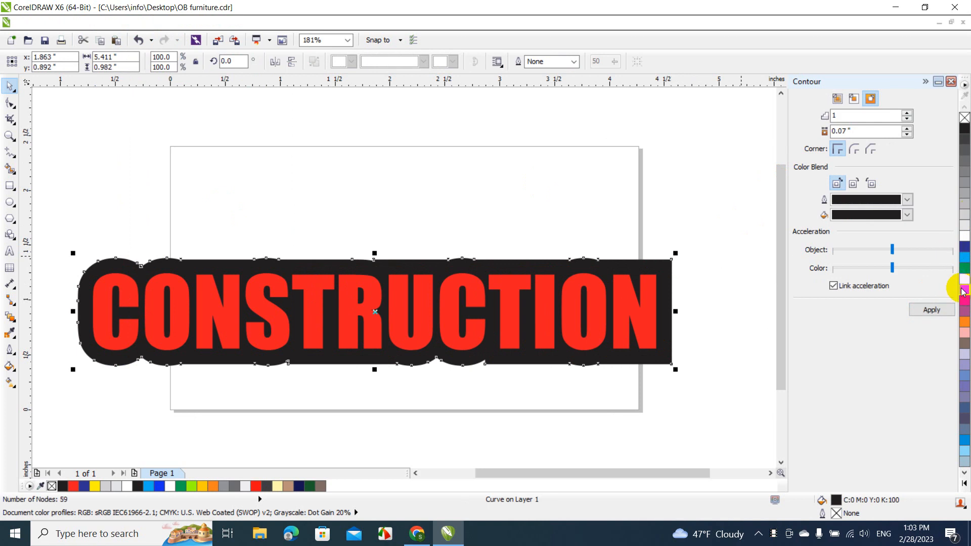
click(963, 290)
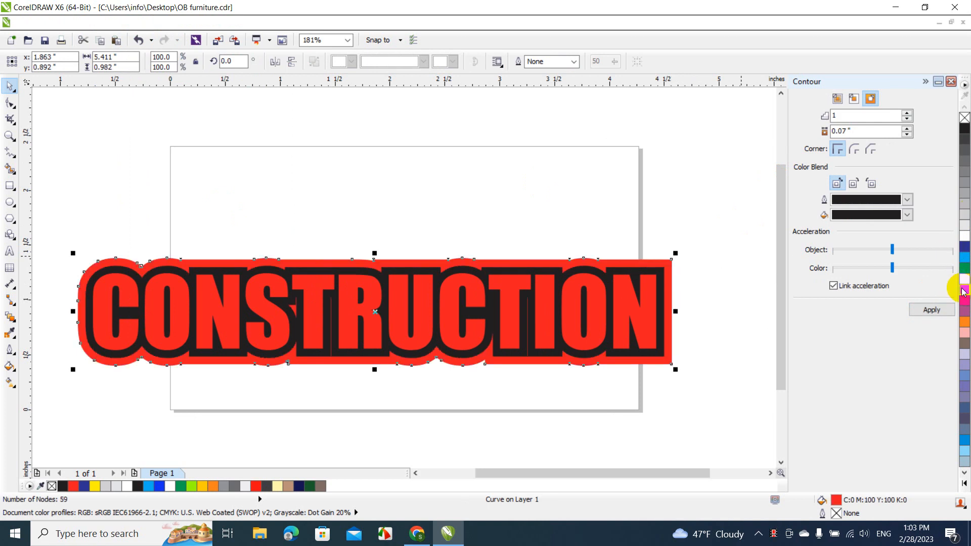
click(926, 81)
click(760, 135)
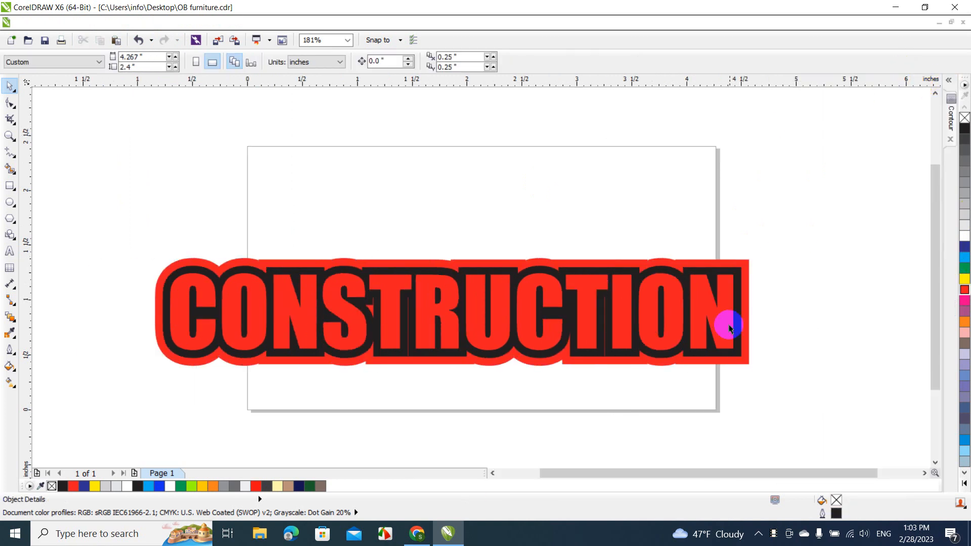
Trim the outer red contour with the inner black contour, and delete the black contour.
click(738, 278)
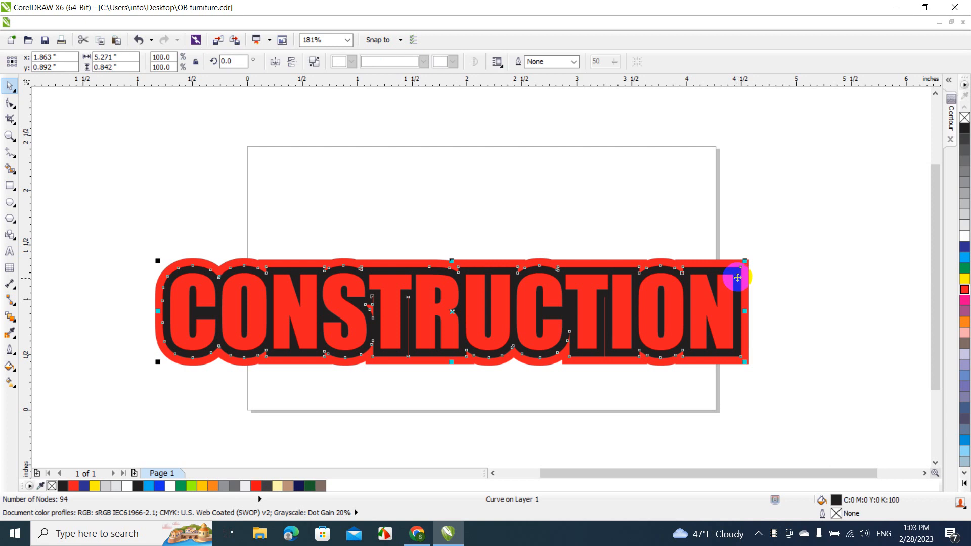
shift+click(746, 278)
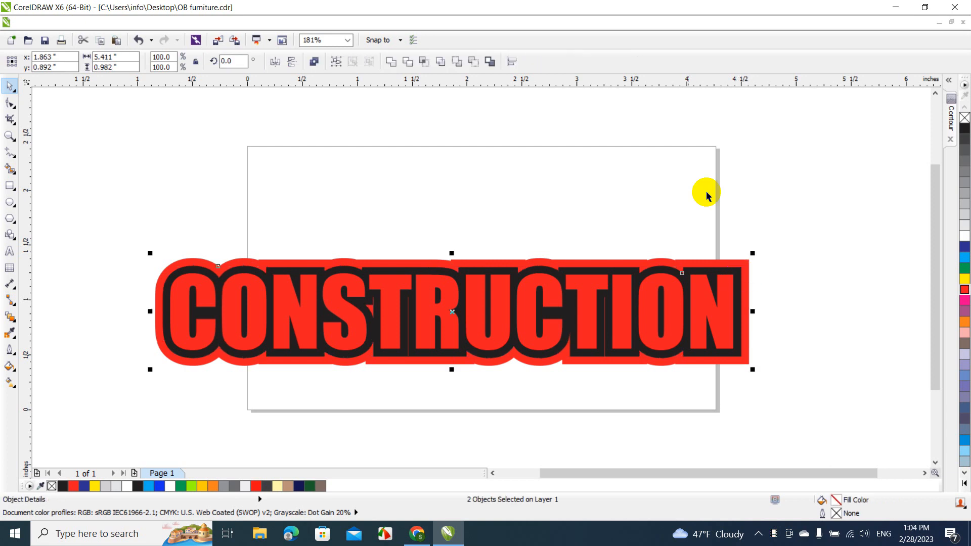
click(407, 62)
click(646, 201)
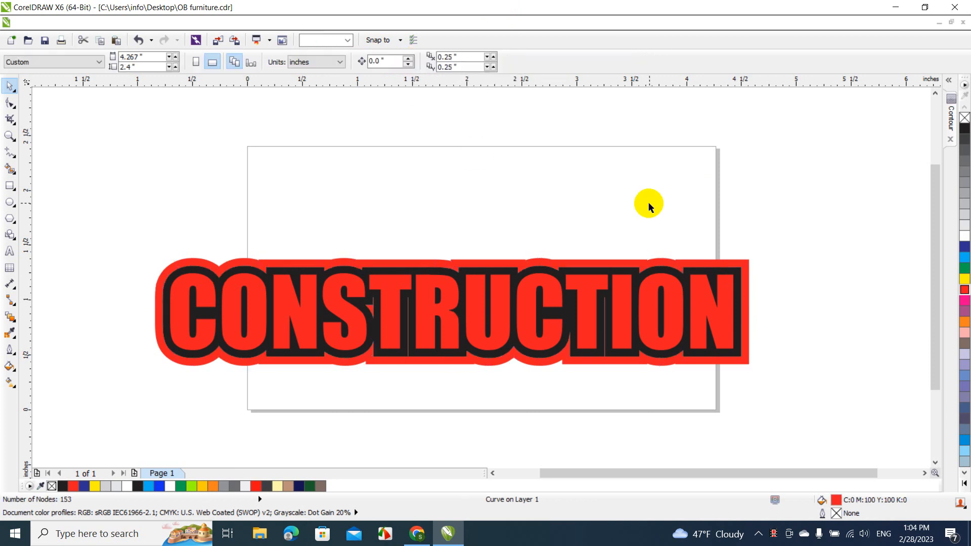
click(737, 298)
key(Delete)
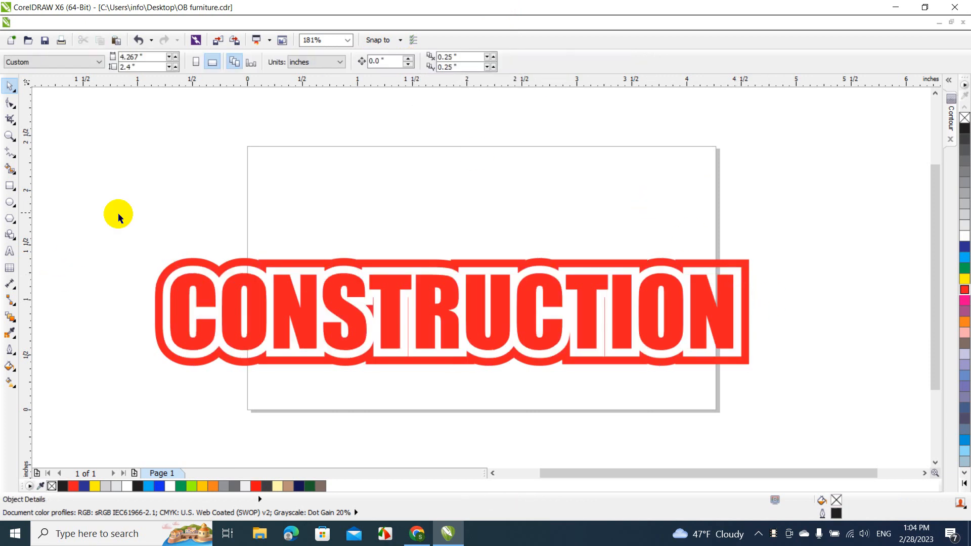
Fill the CONSTRUCTION letters and outer ring black, and scale and move them onto the page at about 4.03" by 0.73".
drag(125, 201, 795, 416)
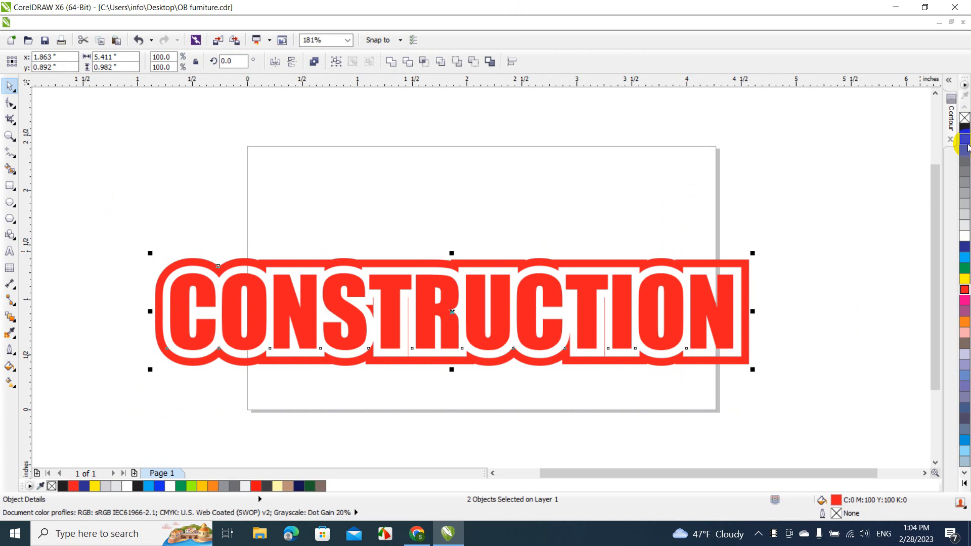
click(965, 129)
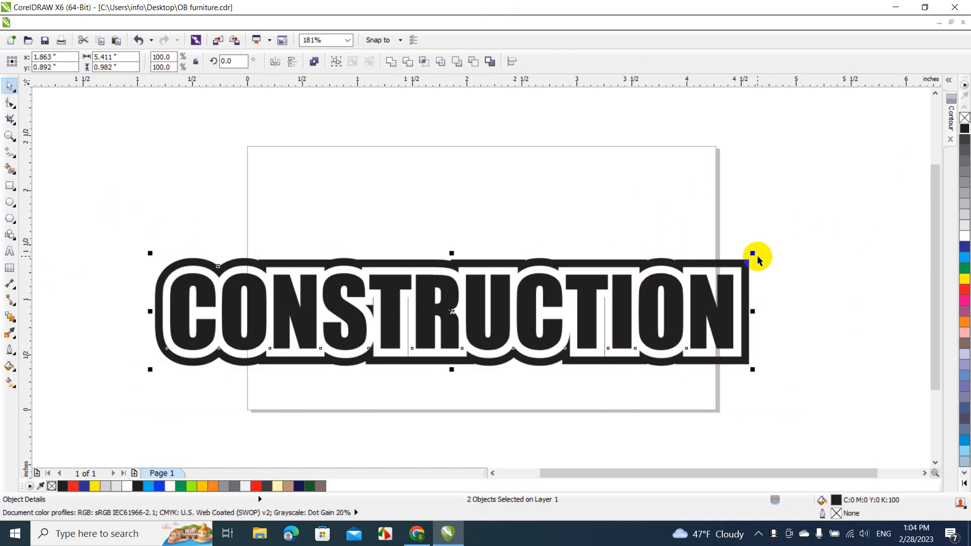
drag(753, 252, 559, 293)
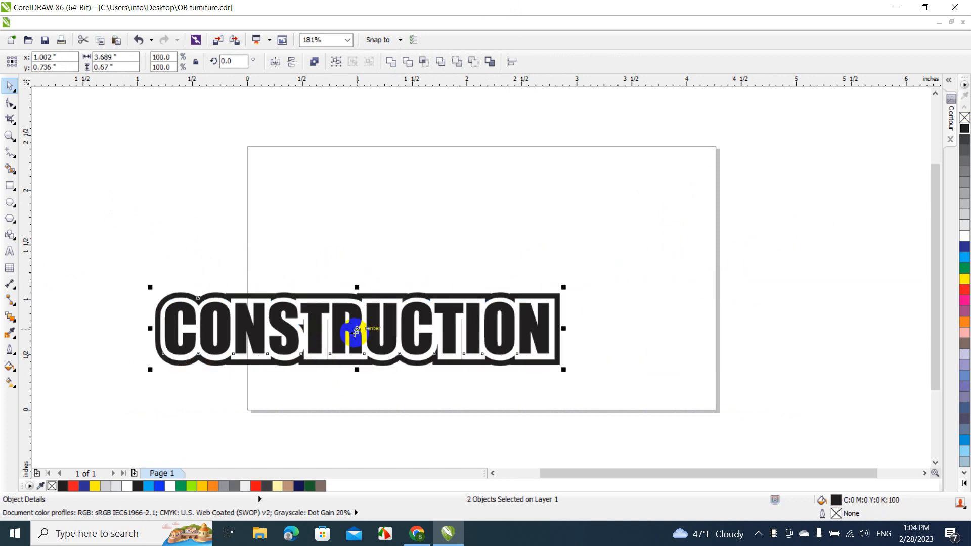
drag(351, 329, 497, 312)
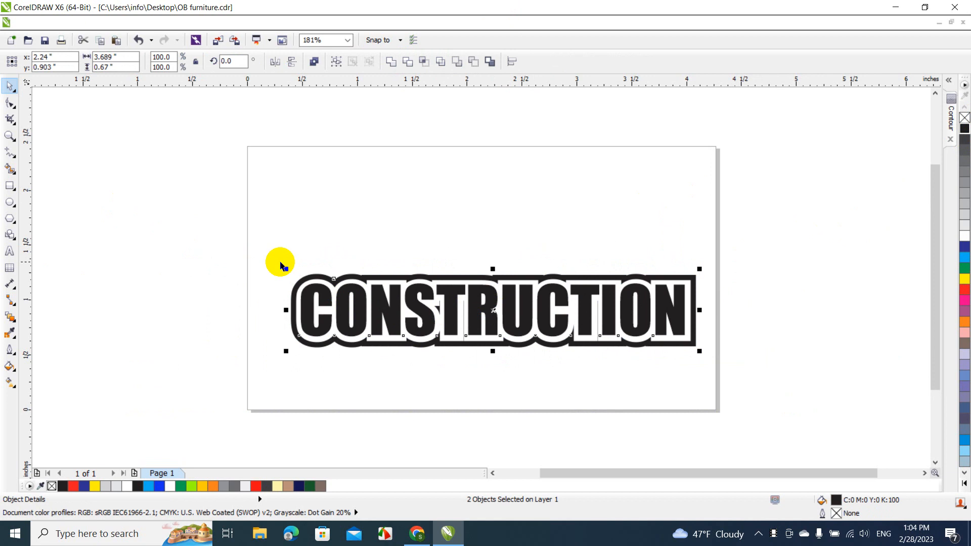
drag(286, 268, 248, 262)
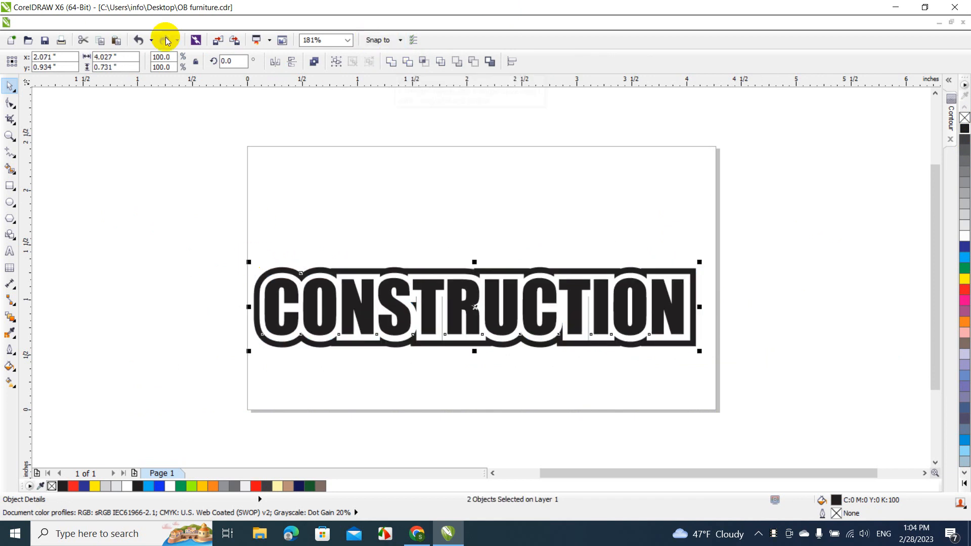
Group the CONSTRUCTION letters with the outer ring, and deselect the group.
click(156, 23)
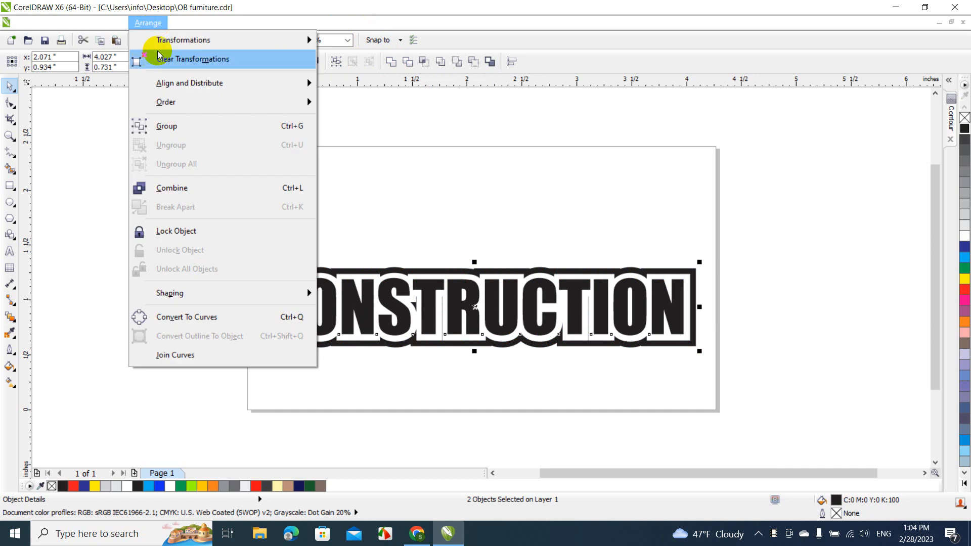
click(164, 127)
click(232, 200)
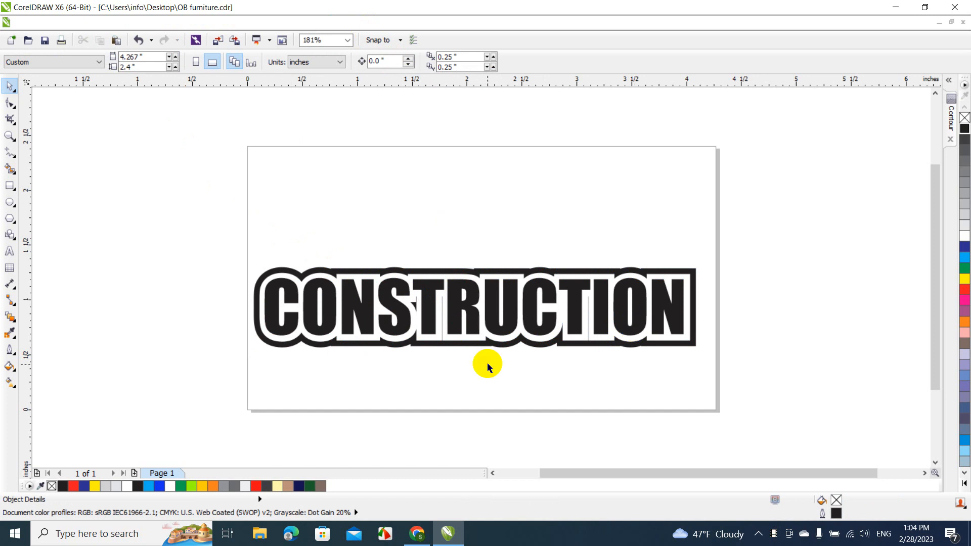
Try ungrouping the design and moving the outer ring away from the letters, and undo both changes.
click(471, 293)
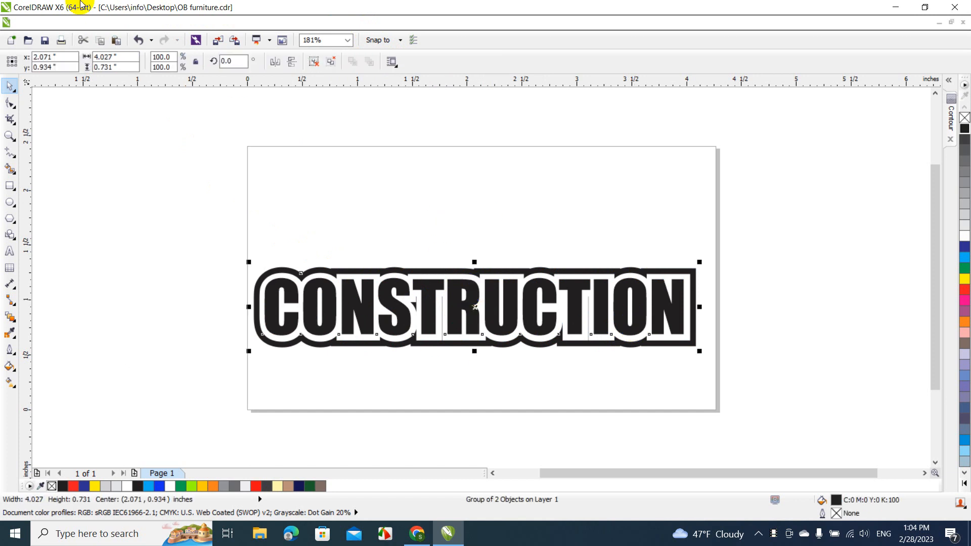
click(146, 23)
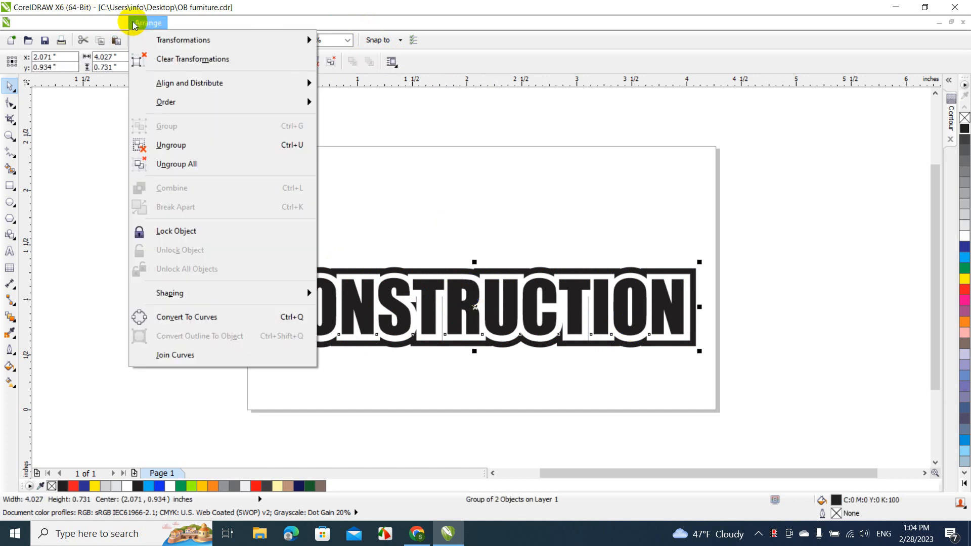
click(183, 164)
click(443, 181)
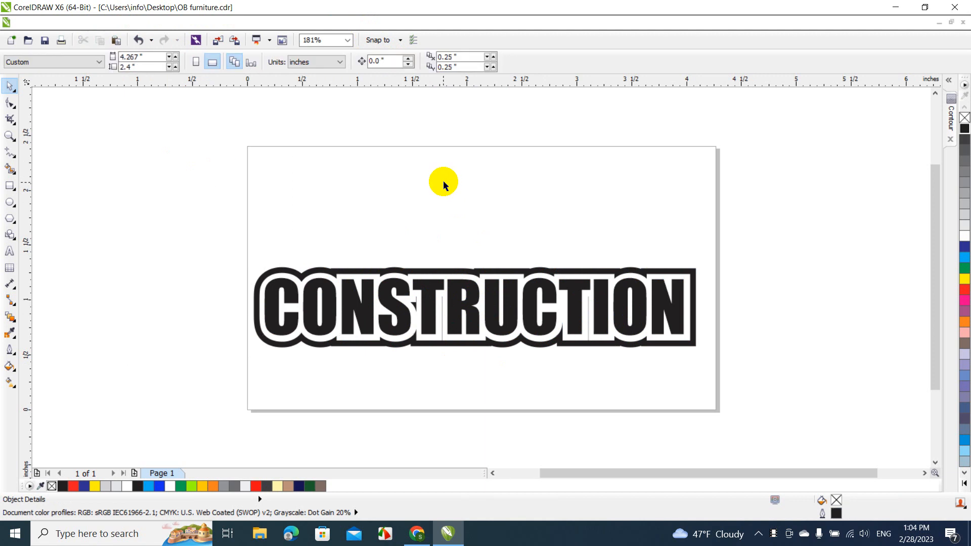
drag(446, 268, 460, 228)
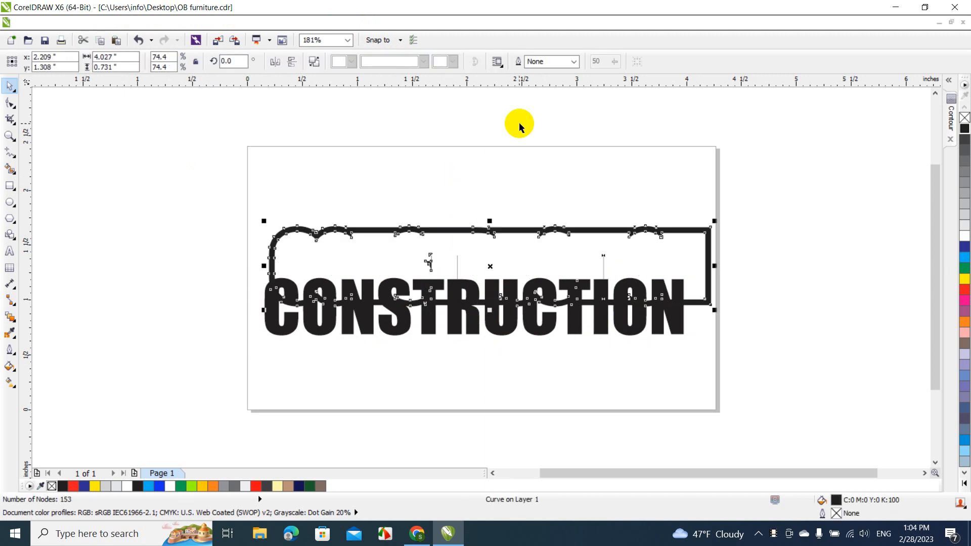
key(ctrl+z)
key(ctrl+z)
click(450, 159)
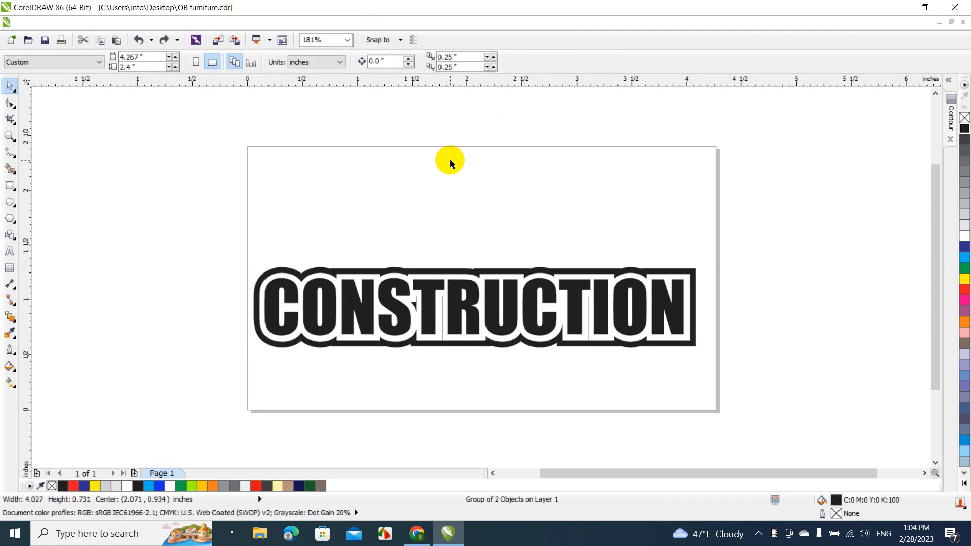
Try welding the grouped design into a single curve and moving it toward the top edge of the page.
click(416, 268)
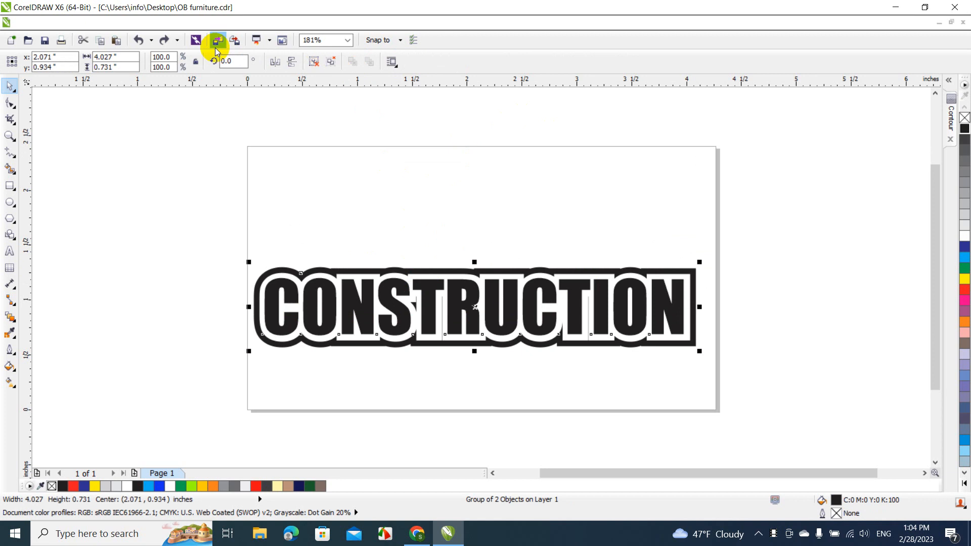
drag(232, 221, 708, 325)
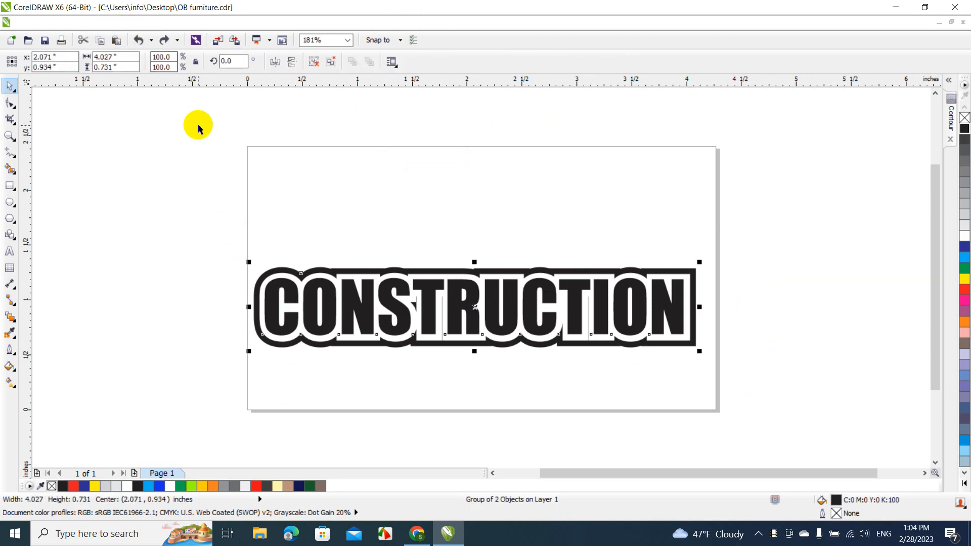
click(136, 23)
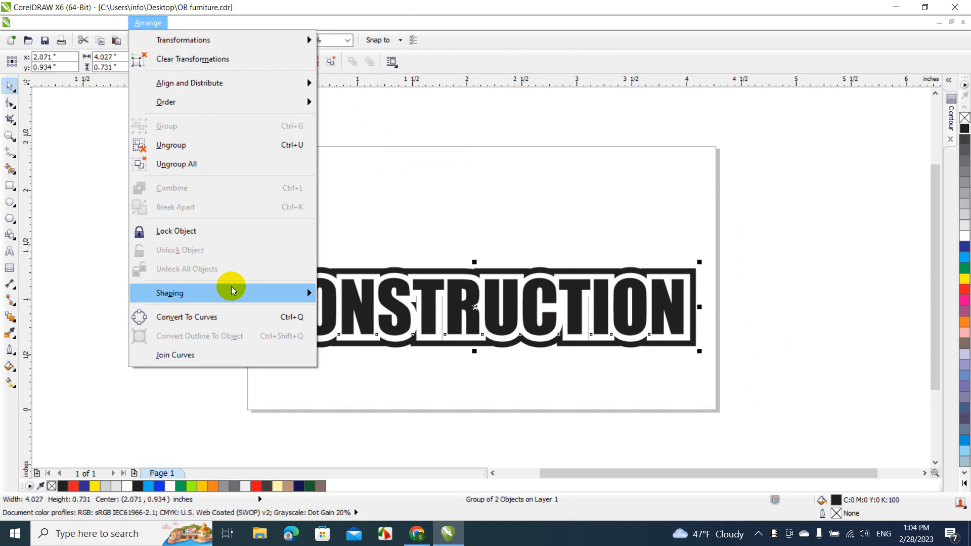
mouse_move(232, 294)
click(350, 297)
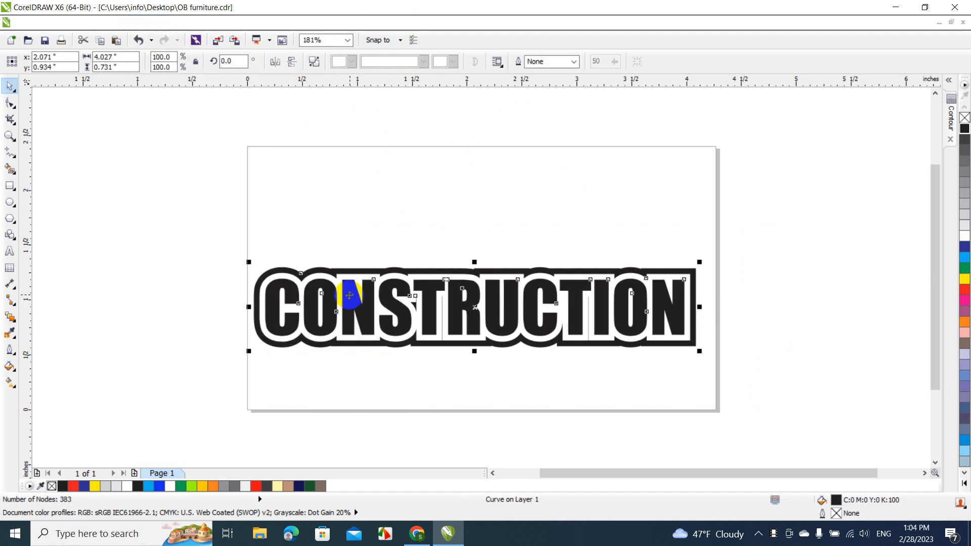
click(357, 208)
drag(411, 310, 469, 191)
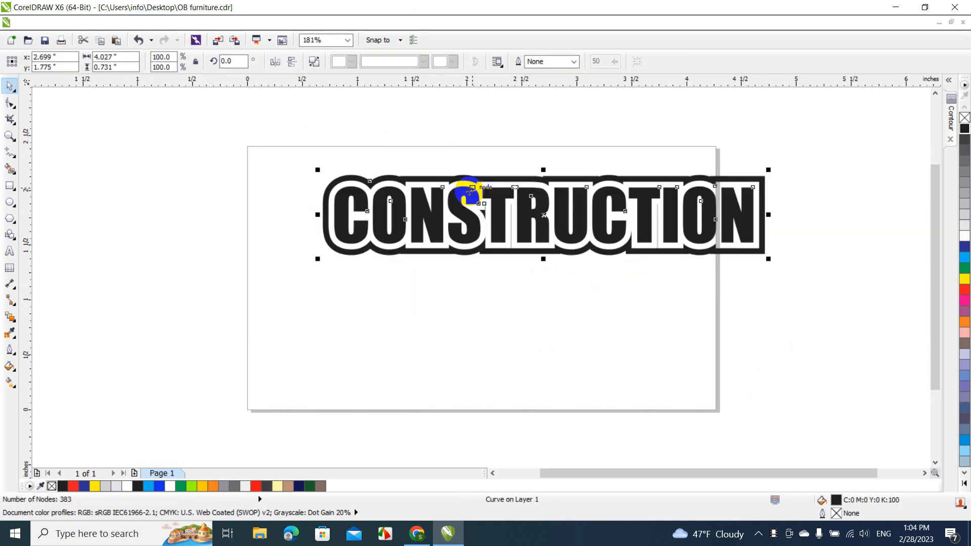
Try breaking the welded curve apart, undo back to the original group of letters and ring, and reselect that group.
click(314, 61)
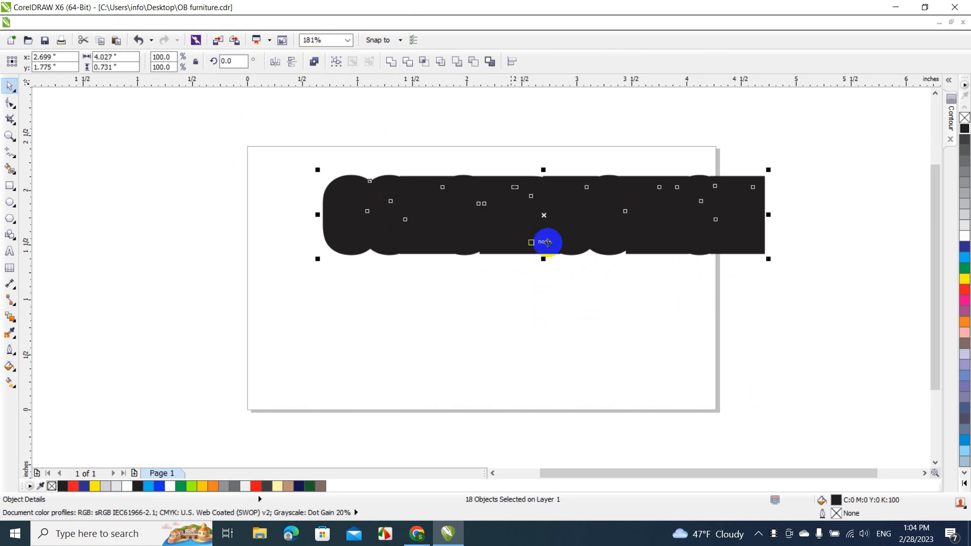
key(ctrl+z)
key(ctrl+z)
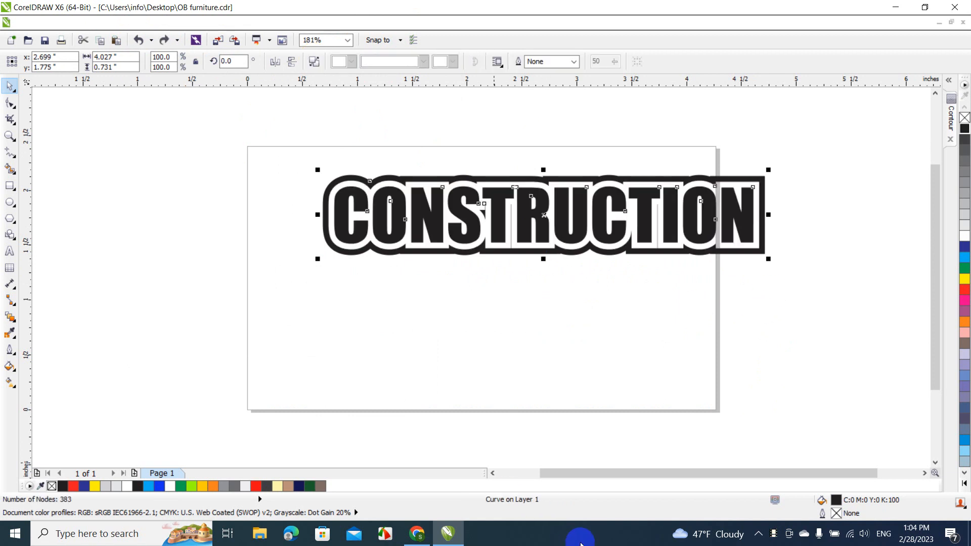
key(ctrl+z)
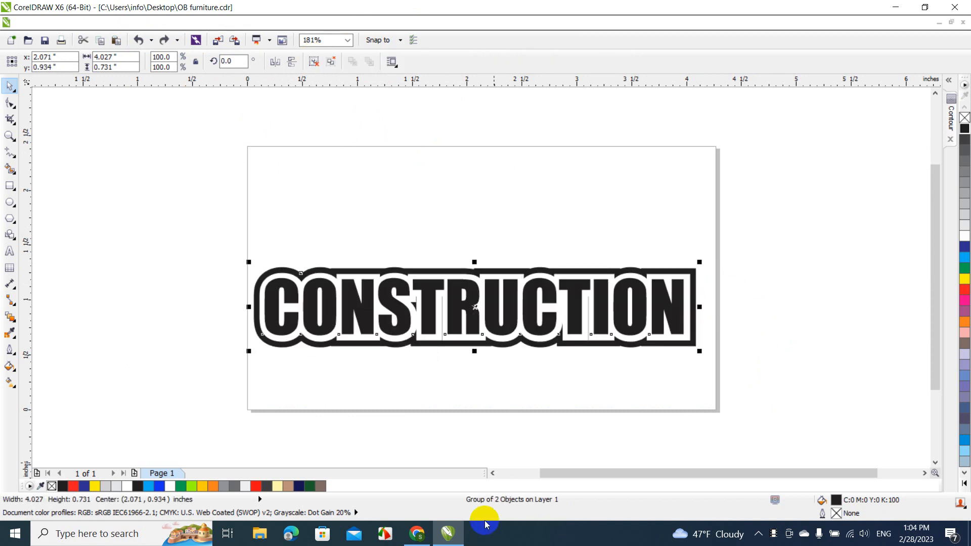
click(348, 397)
click(324, 315)
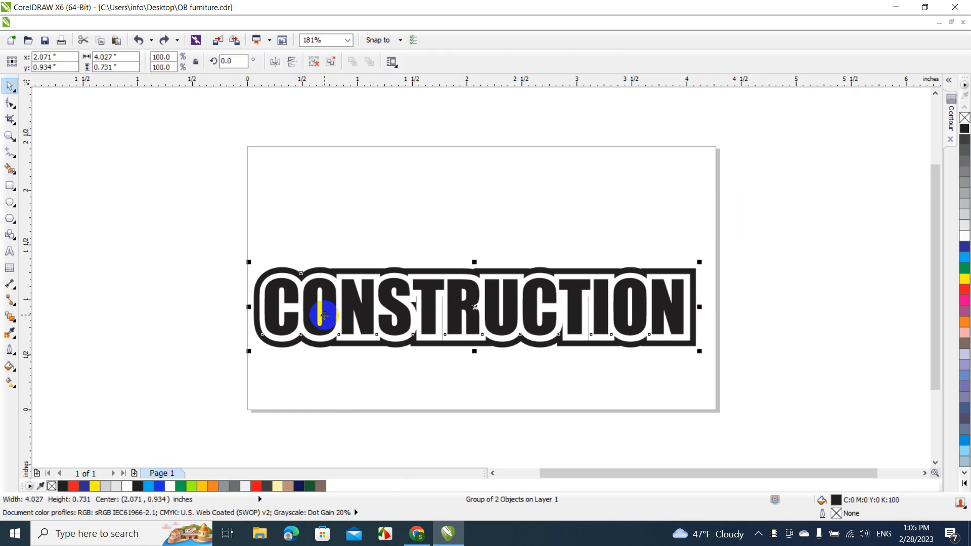
Move the CONSTRUCTION group down to the lower half of the page, clearing space above it, and deselect it.
drag(325, 315, 334, 202)
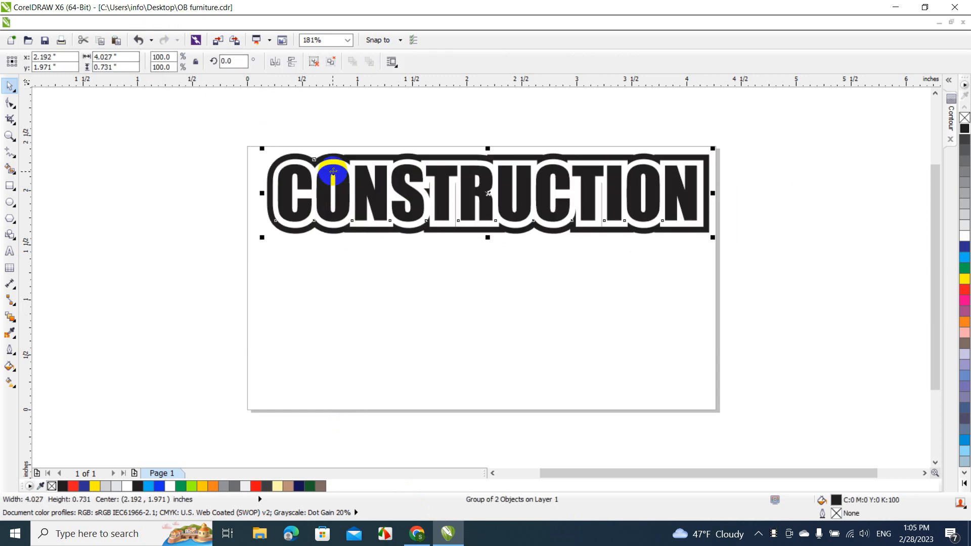
drag(281, 174, 274, 305)
click(278, 251)
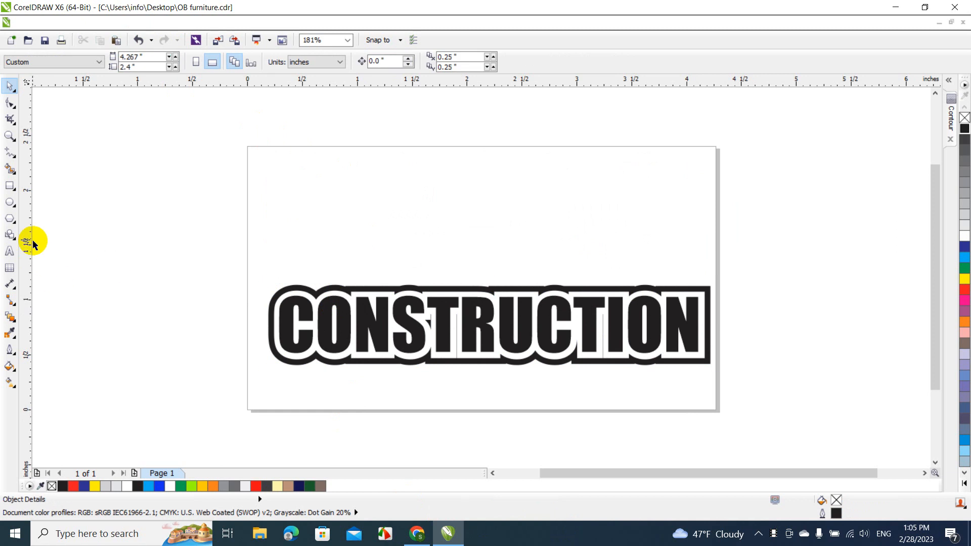
Draw a rectangle about 2.52 by 0.94 inches above the CONSTRUCTION text and turn it into a curve with Weld.
click(10, 191)
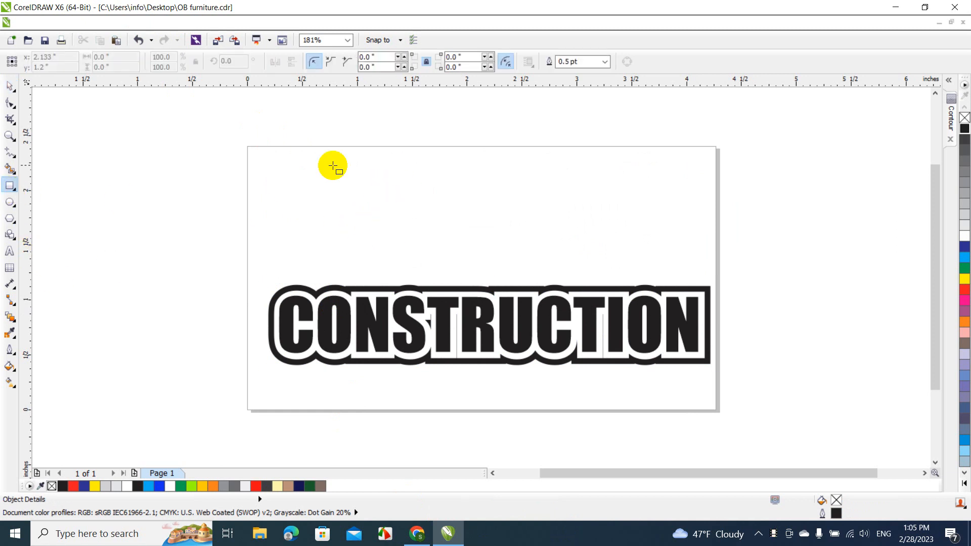
drag(358, 172, 635, 273)
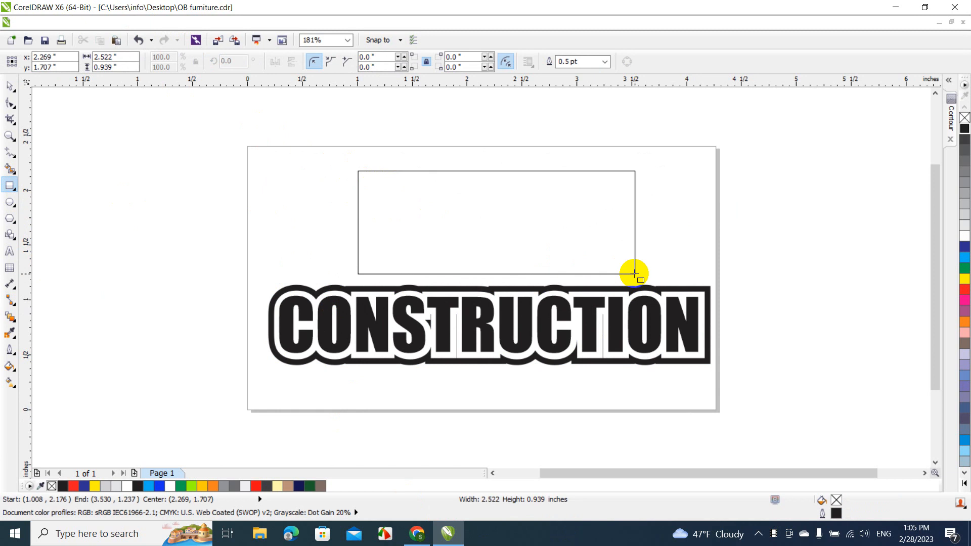
click(10, 88)
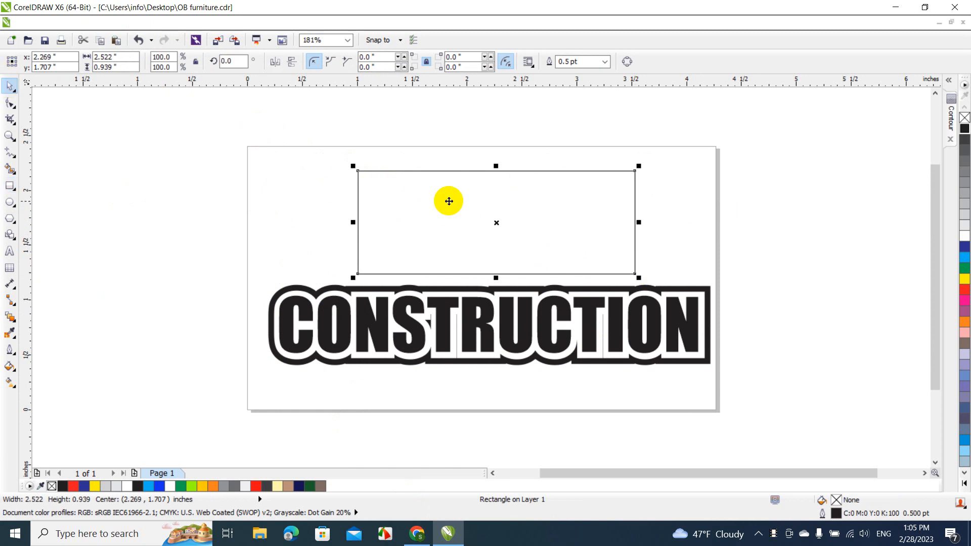
click(142, 23)
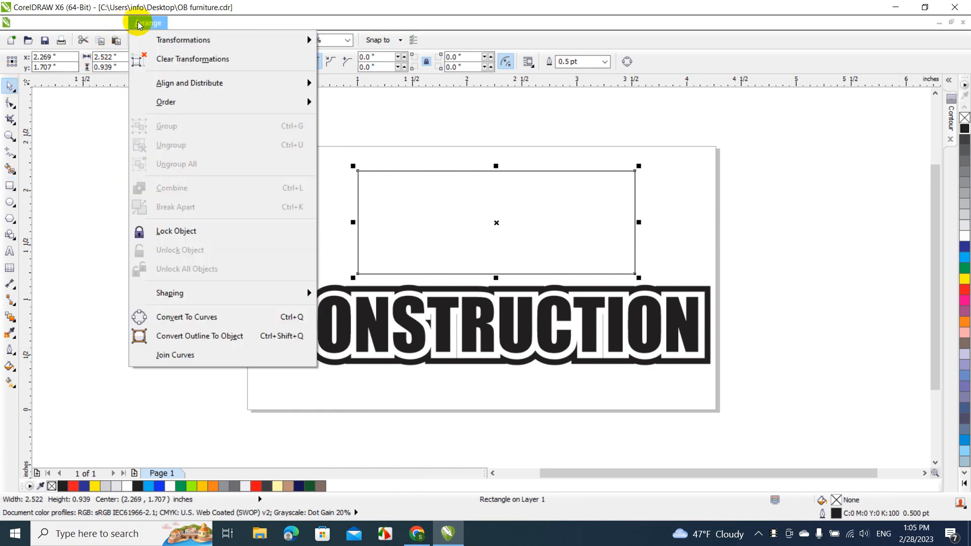
mouse_move(211, 301)
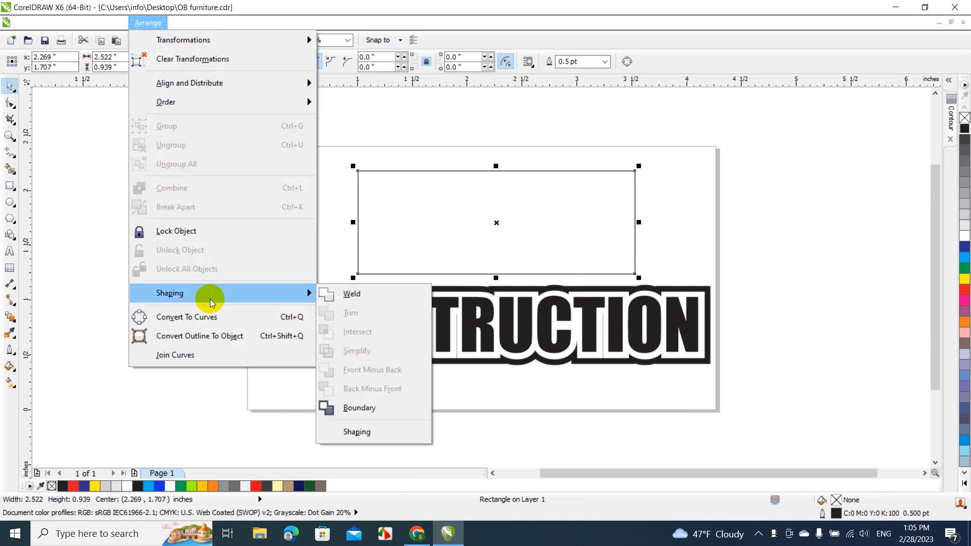
click(338, 294)
Add a node midway along the rectangle's top edge, pull it down into a valley, and move both upper corners outward.
key(F10)
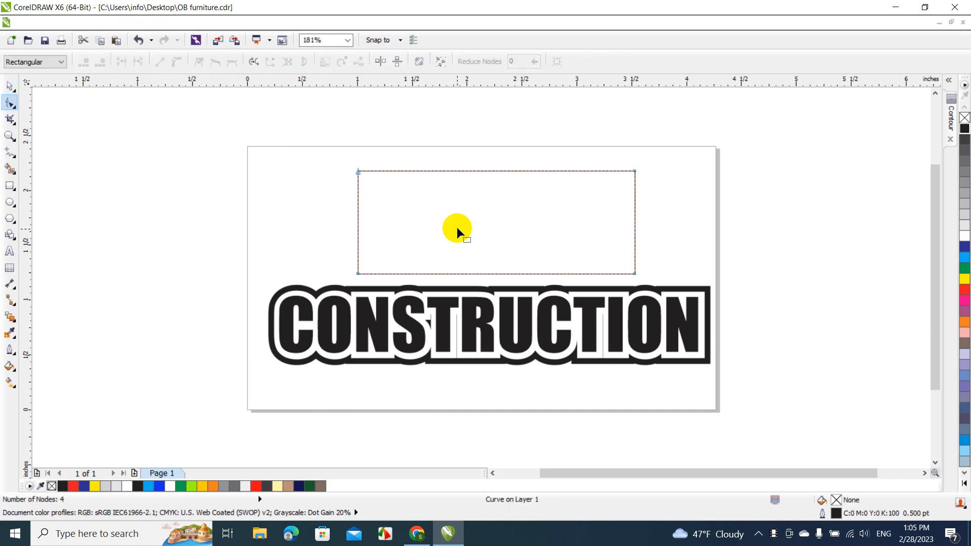
click(500, 171)
drag(499, 171, 496, 222)
drag(358, 172, 291, 152)
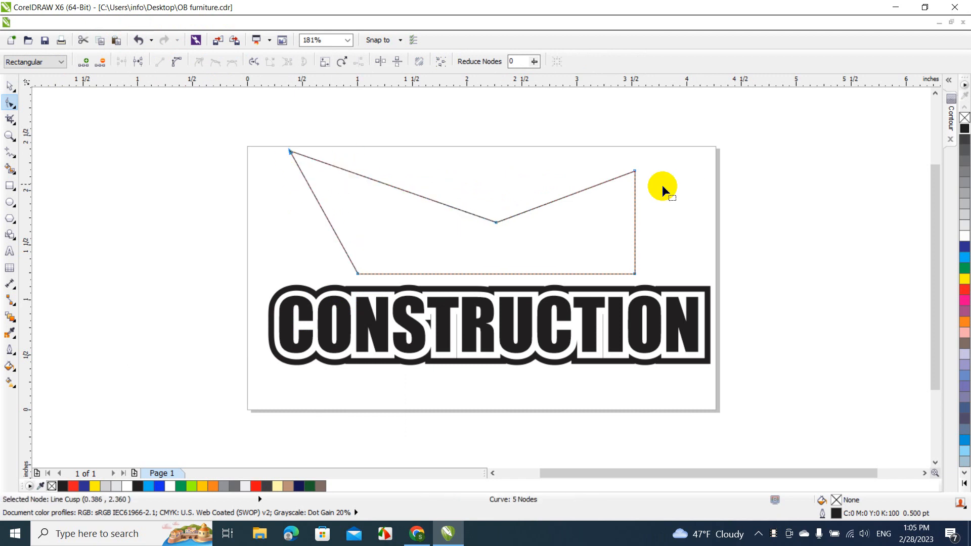
click(635, 172)
drag(637, 173, 682, 173)
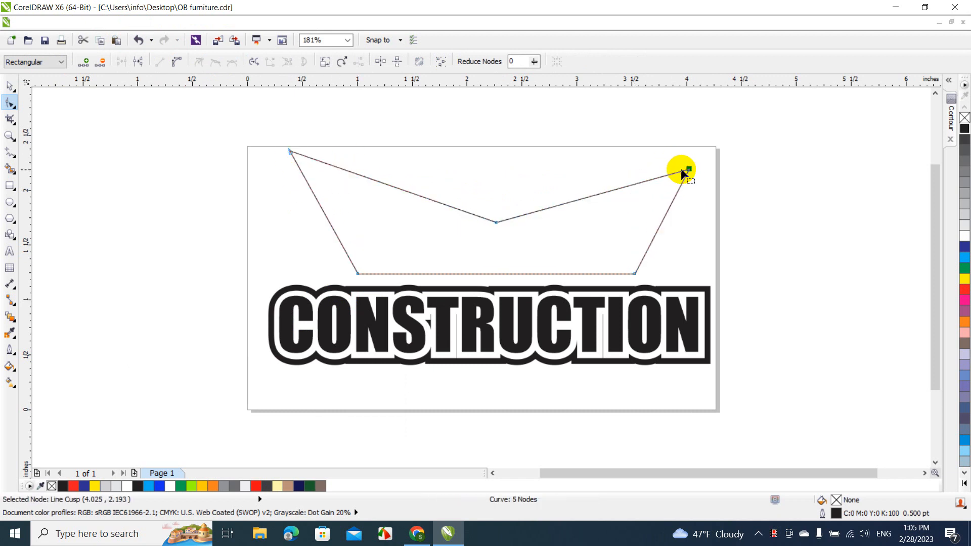
Add three nodes on the outline's right slope, pull the middle one up and left into a second roof peak, and deselect the shape.
double_click(576, 200)
double_click(612, 191)
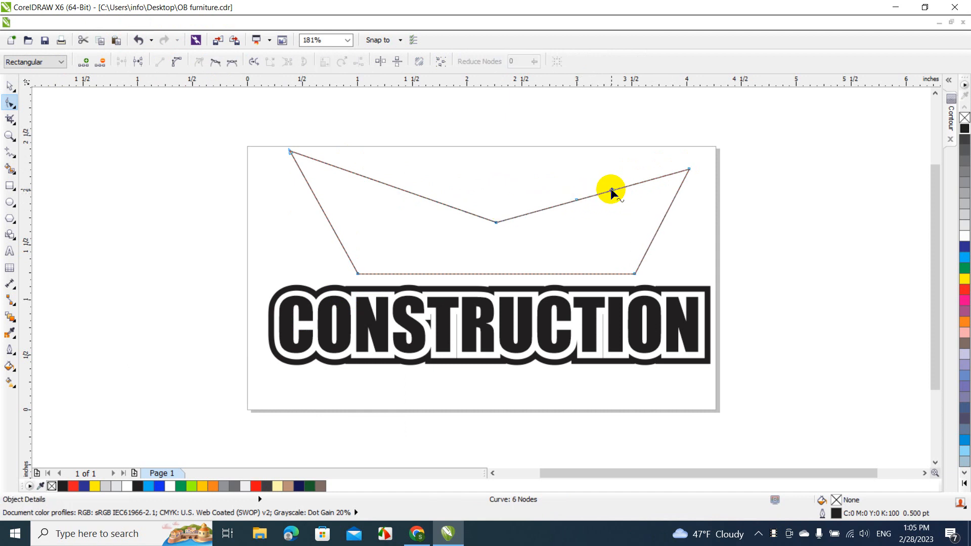
click(575, 195)
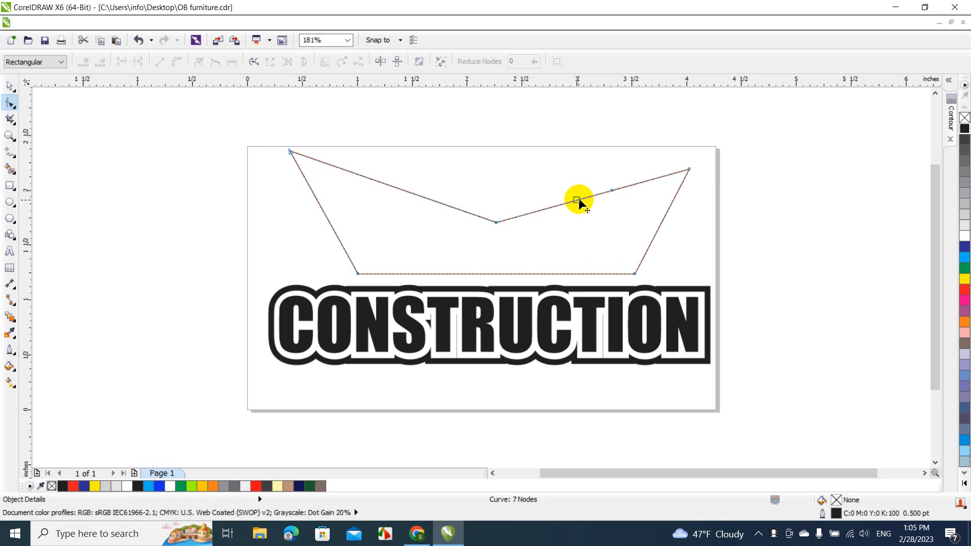
drag(578, 199, 534, 178)
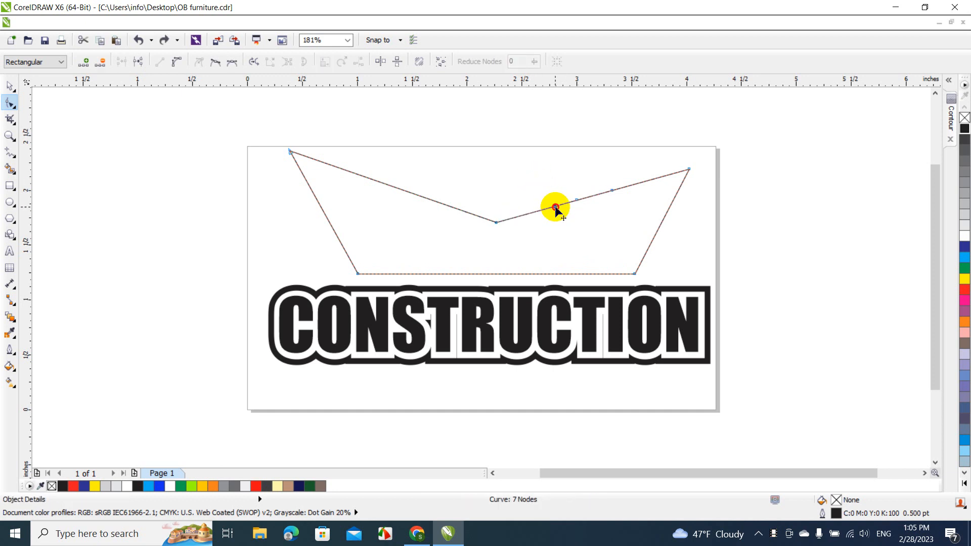
drag(577, 199, 505, 154)
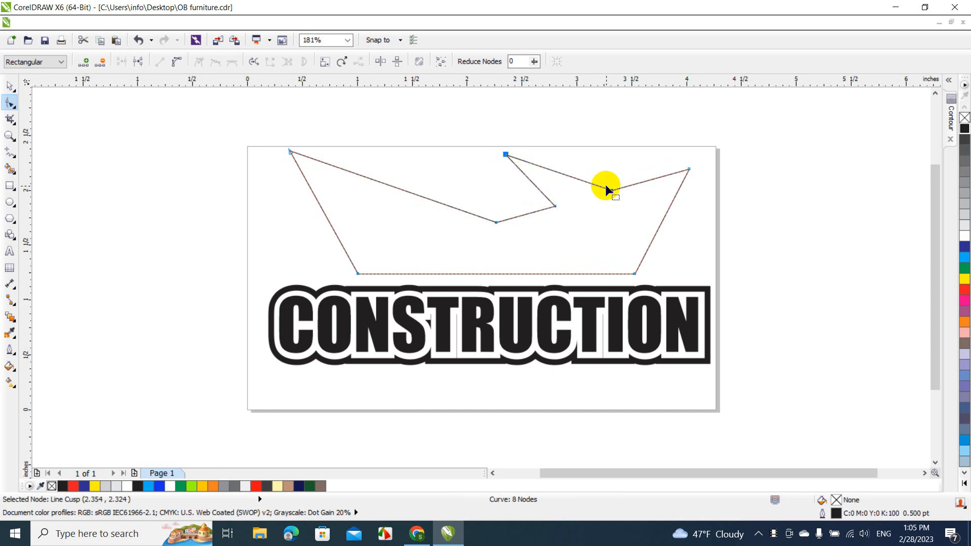
drag(610, 190, 616, 188)
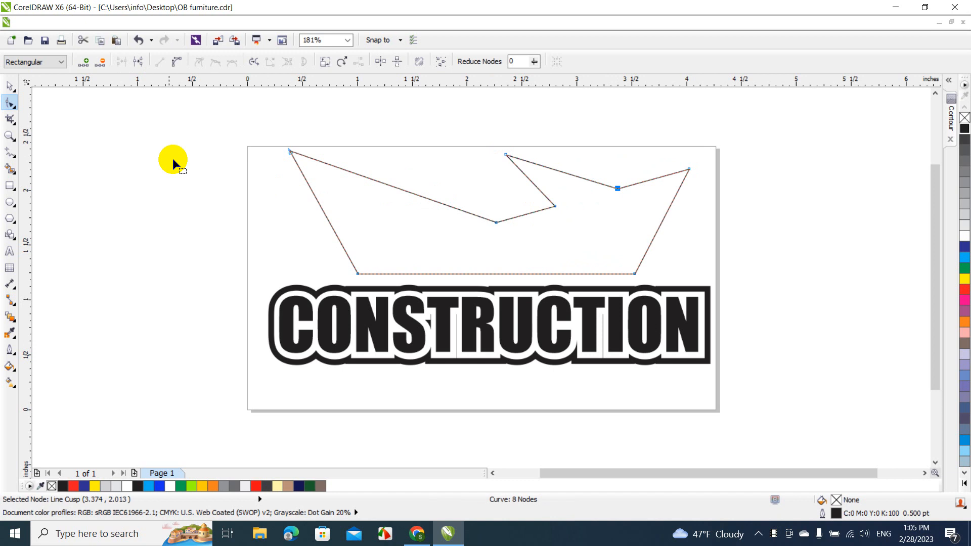
click(10, 85)
click(127, 130)
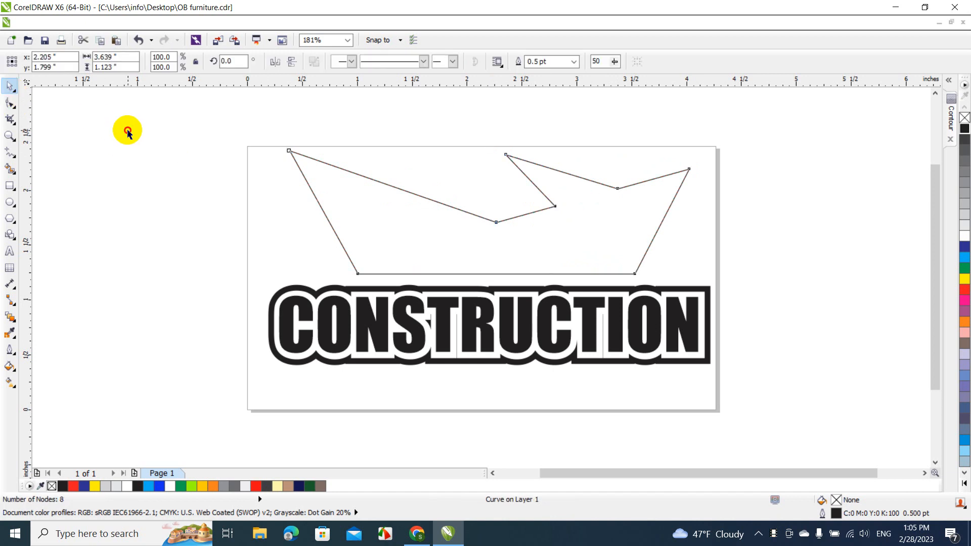
Draw a three-sided polygon about 1.26 by 1.12 inches against the roof outline's left slope, with matching peak and base, and deselect it.
click(9, 221)
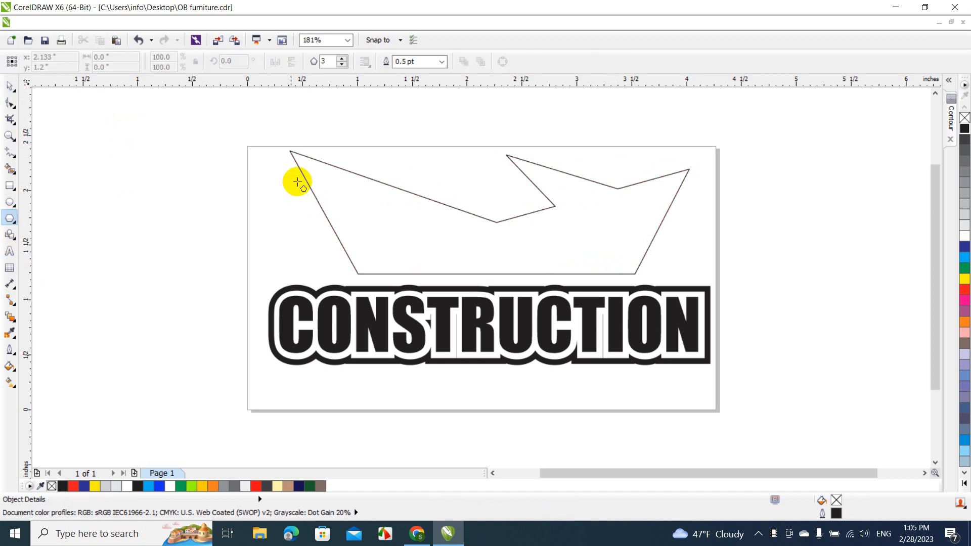
drag(221, 146, 366, 317)
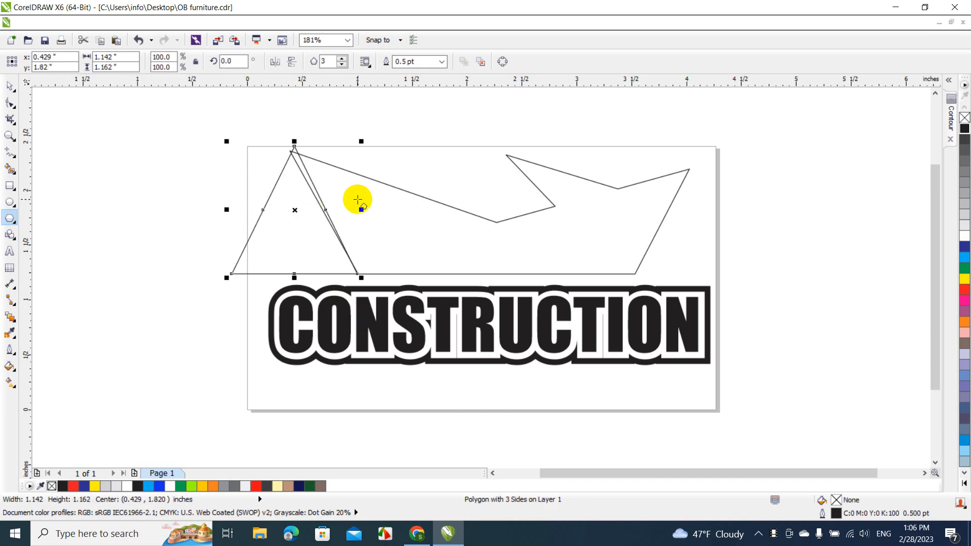
drag(360, 211, 352, 210)
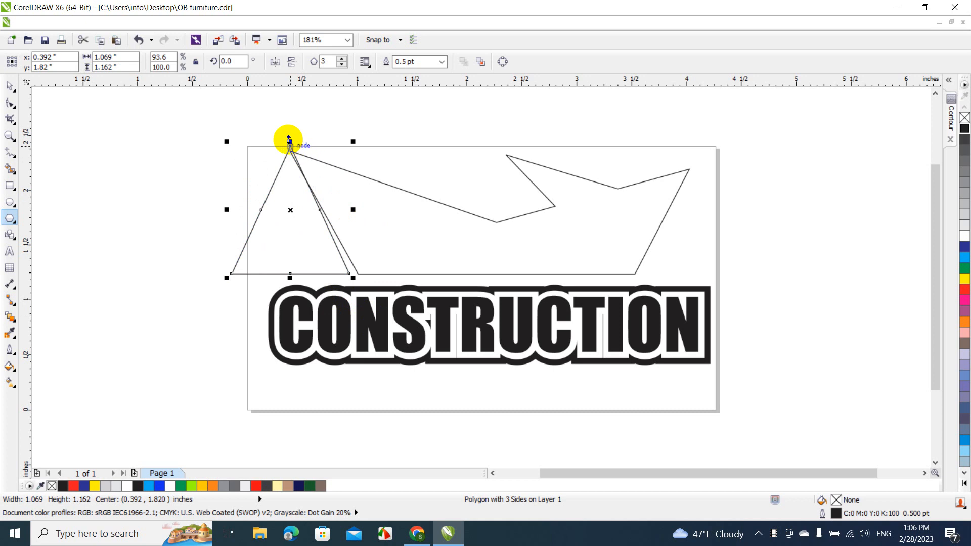
drag(289, 140, 289, 147)
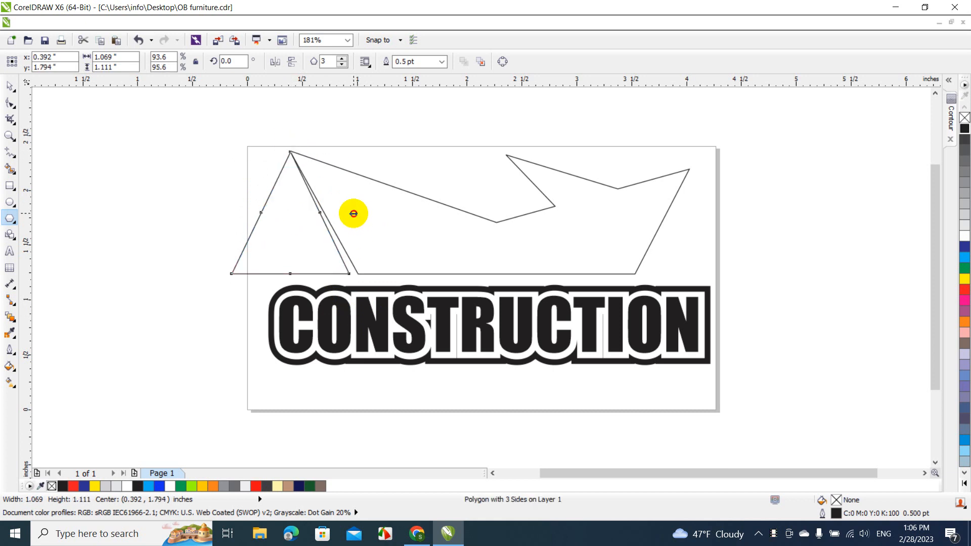
drag(354, 213, 362, 211)
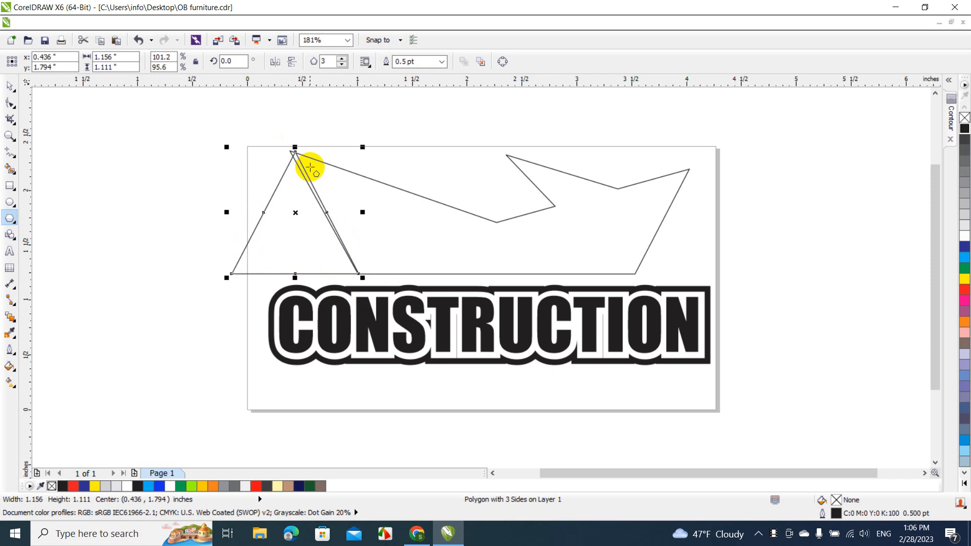
drag(295, 147, 296, 159)
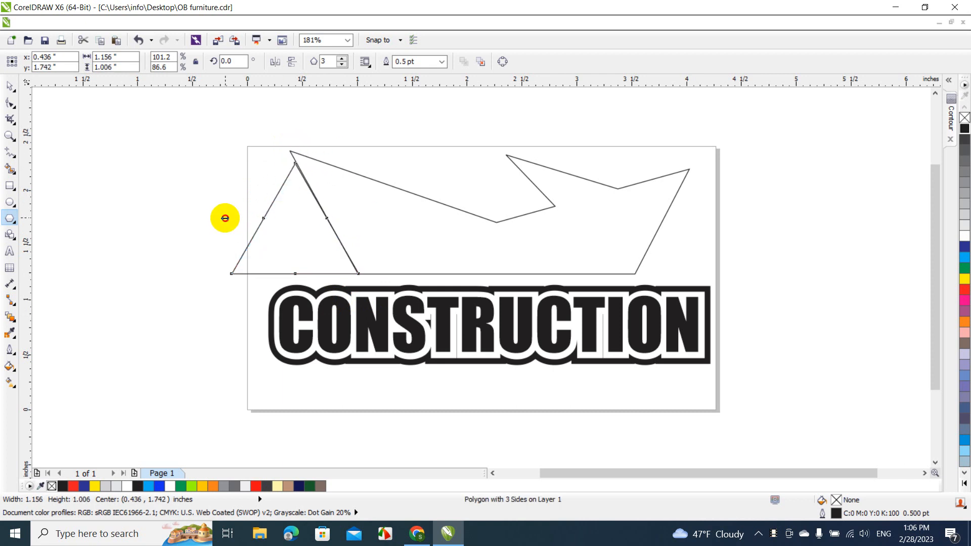
drag(225, 218, 216, 218)
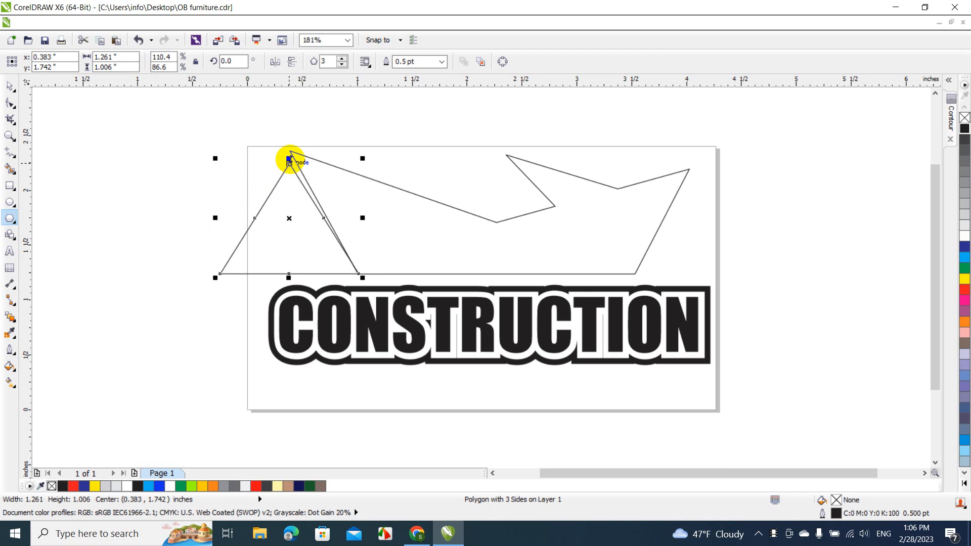
drag(289, 158, 293, 146)
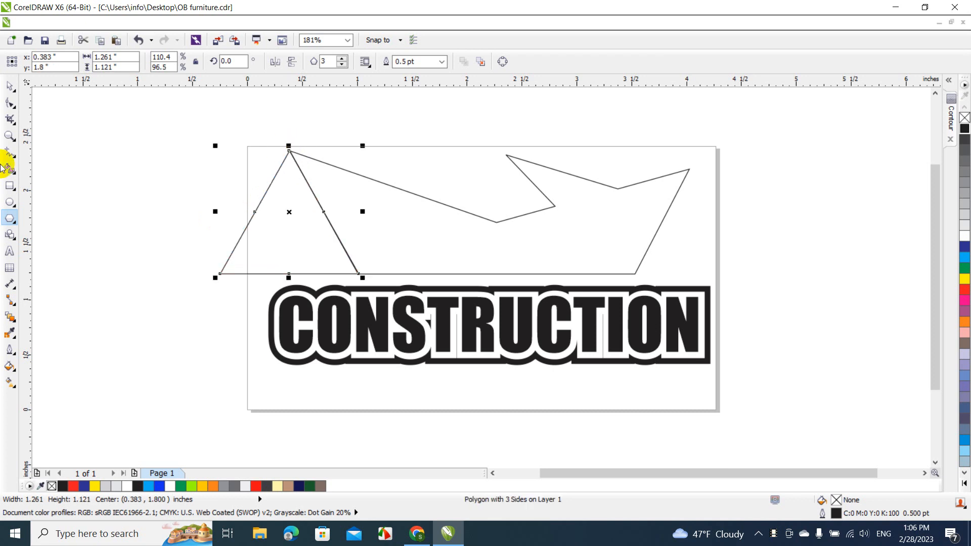
click(12, 89)
click(282, 202)
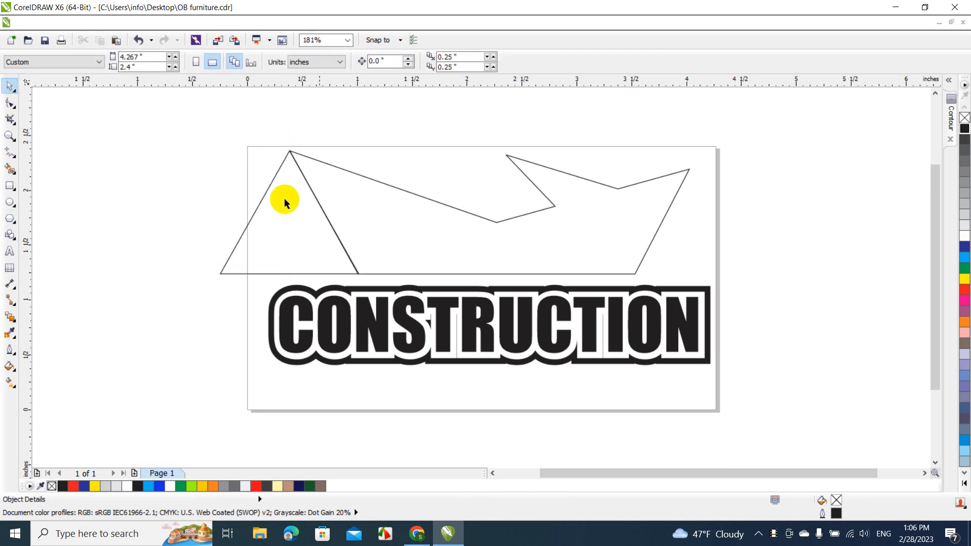
Copy the left triangle about 0.2 inches lower and trim the original with the copy to leave a hollow gable.
click(310, 226)
drag(292, 227, 292, 249)
click(308, 265)
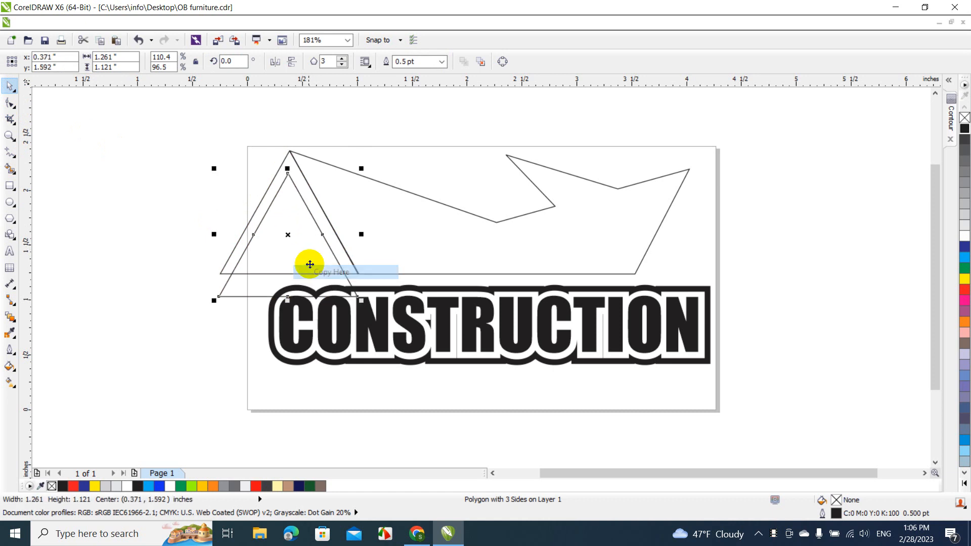
click(191, 134)
drag(190, 134, 384, 340)
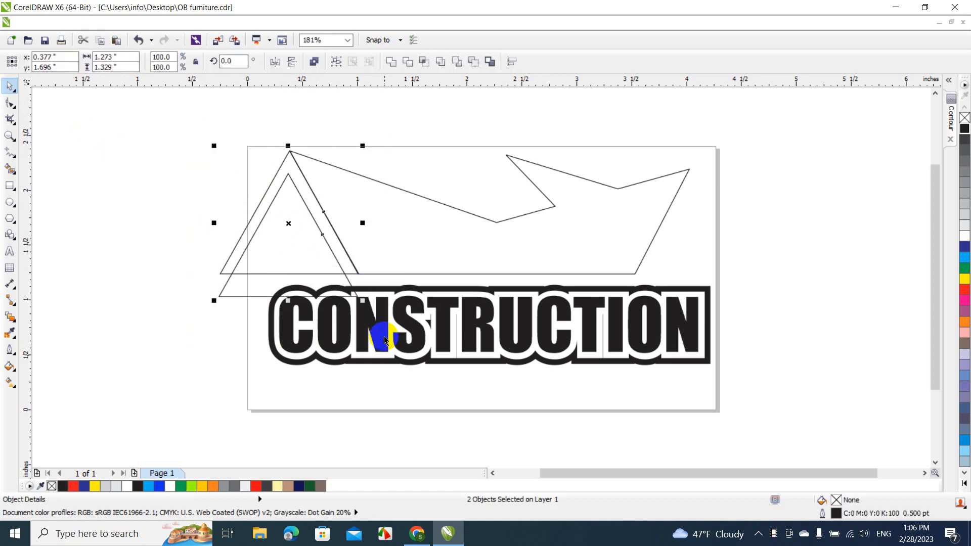
click(407, 61)
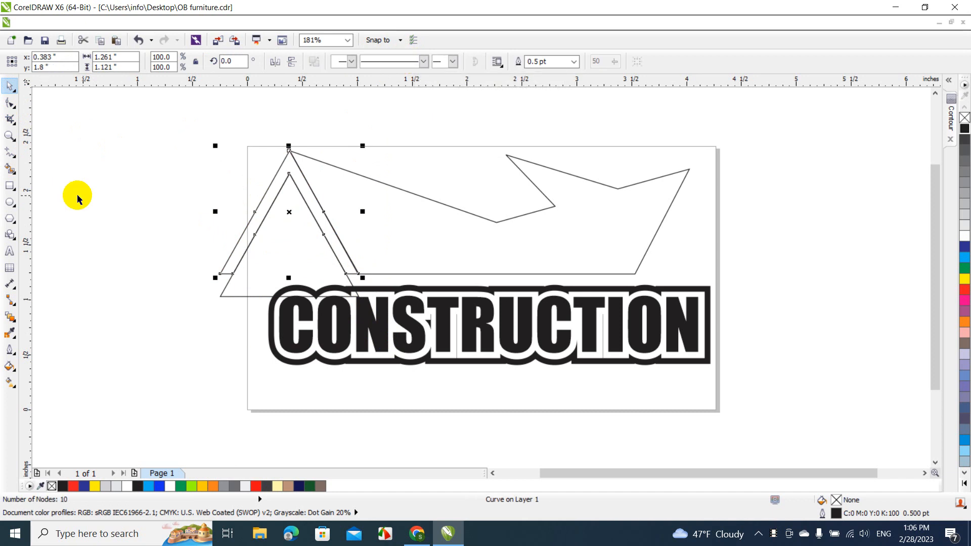
Move the leftover triangle to the middle of the roof outline and shift the trimmed gable slightly left to leave a narrow gap.
click(230, 199)
drag(276, 237, 468, 196)
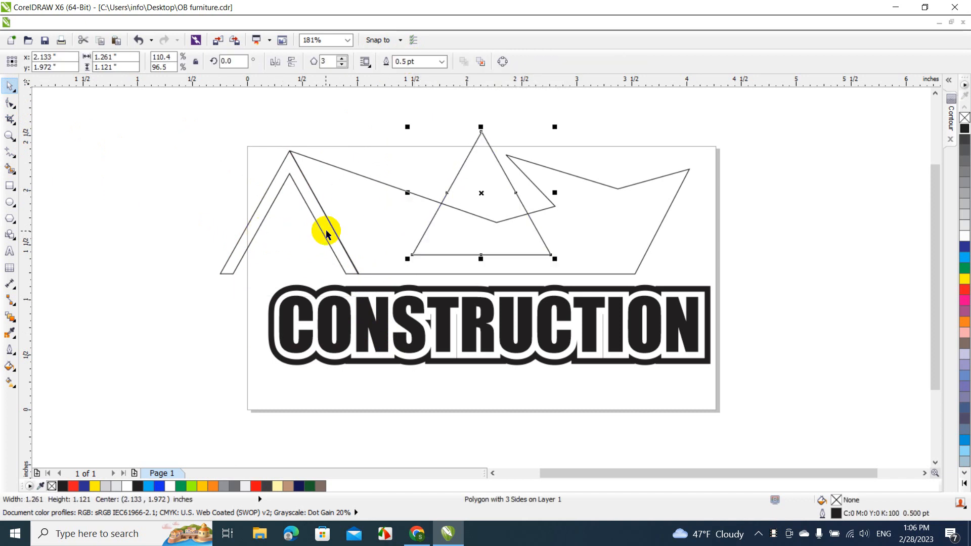
click(325, 231)
drag(325, 231, 317, 231)
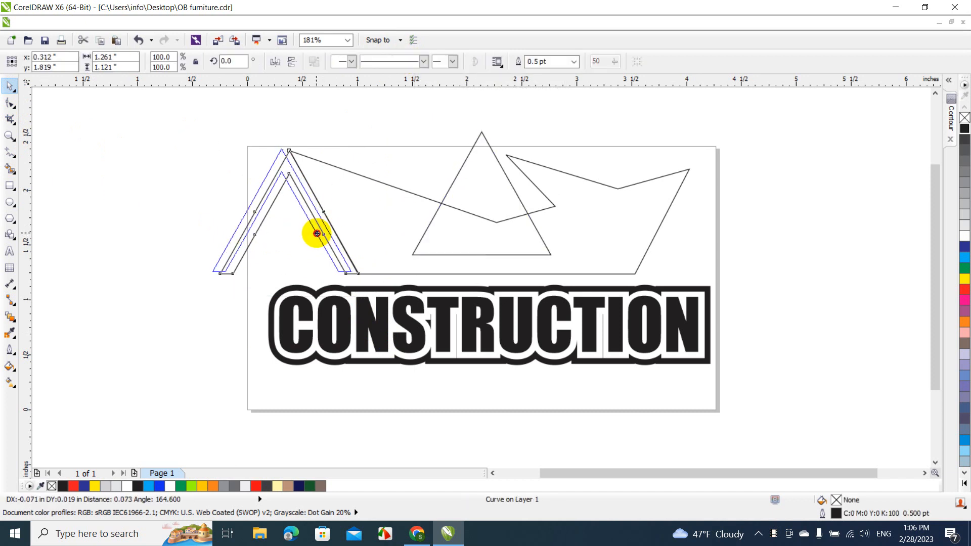
click(227, 157)
drag(274, 176, 274, 178)
click(263, 179)
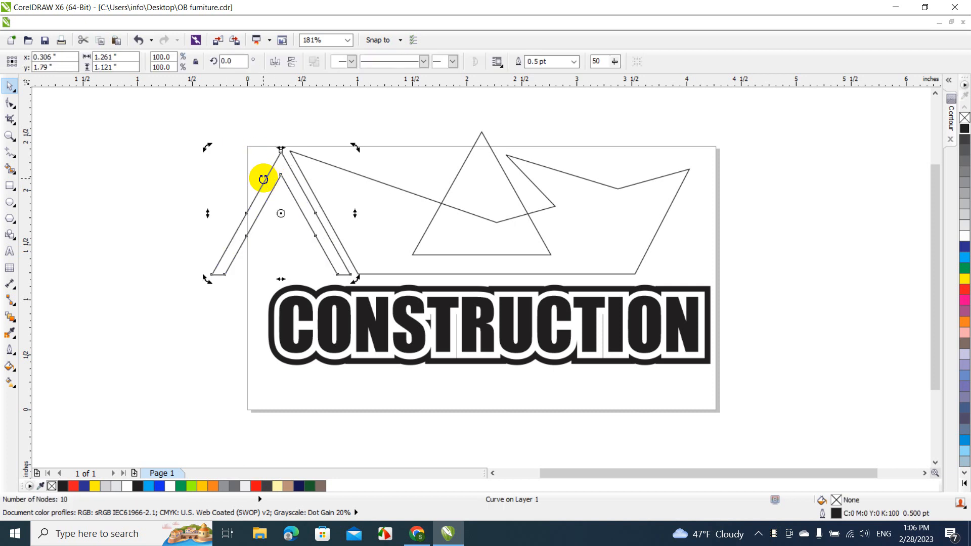
click(213, 186)
Move the spare triangle to the roof outline's right end and resize it to about 1.01 by 0.96 inches to match the slope.
click(455, 207)
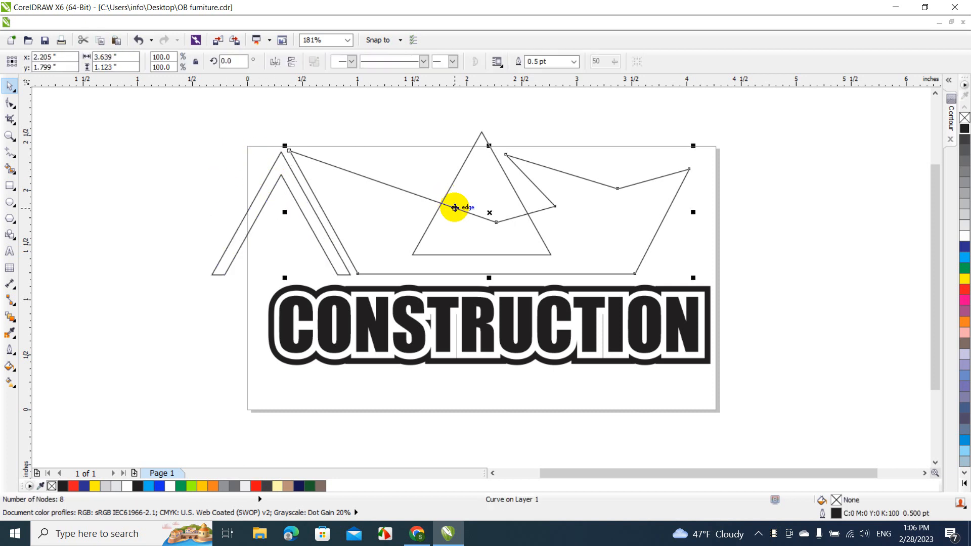
drag(455, 213, 678, 231)
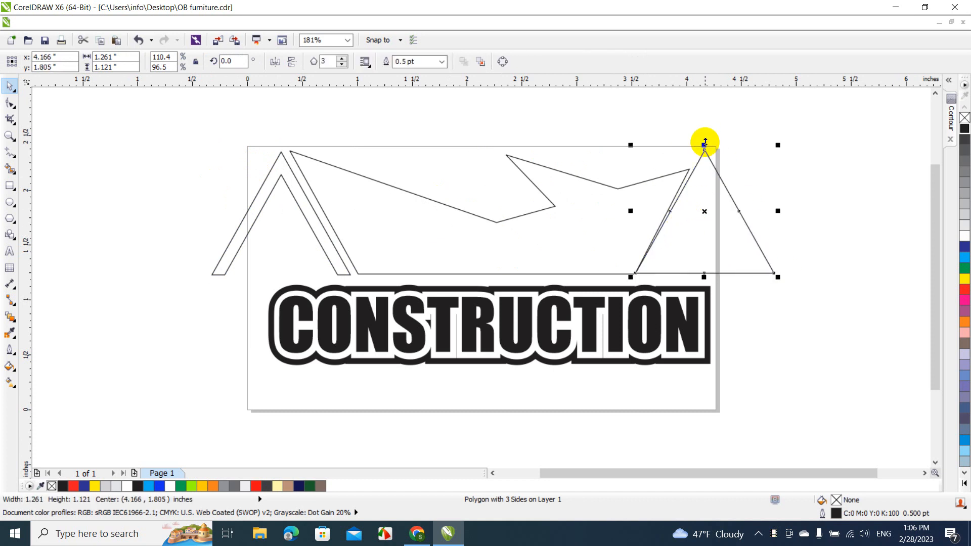
drag(704, 144, 704, 163)
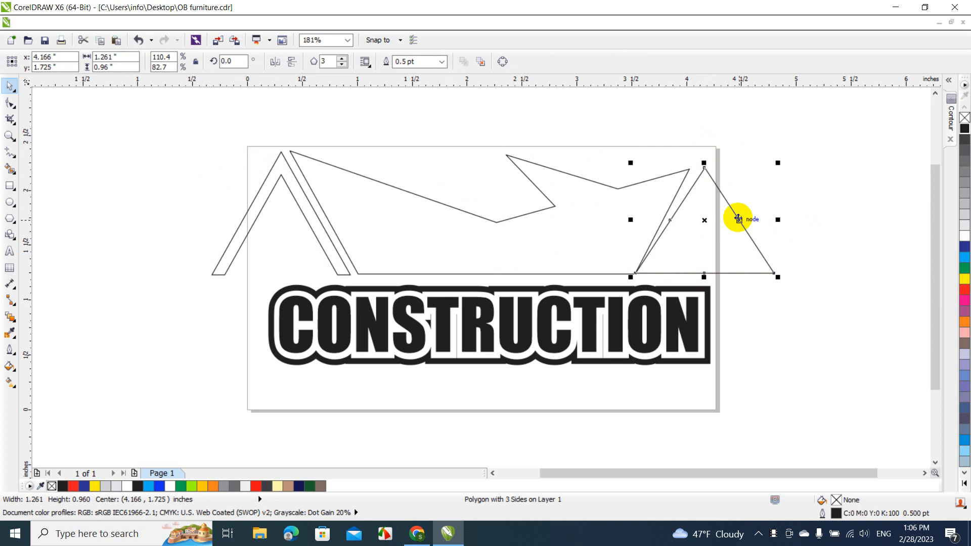
drag(777, 218, 703, 252)
Copy the roof's right-end triangle about 0.19 inches lower and trim the original with the copy to leave a hollow gable.
click(769, 212)
click(704, 231)
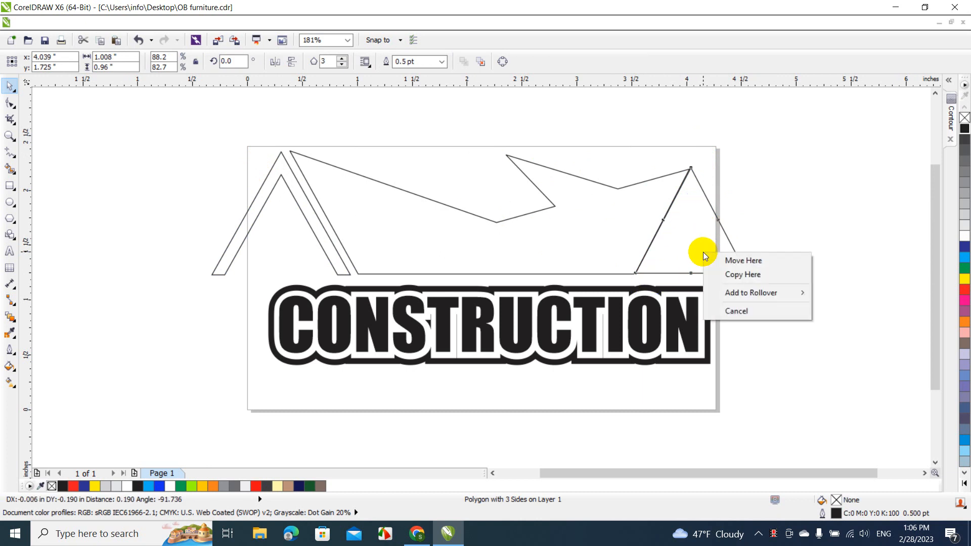
click(723, 270)
drag(815, 139, 594, 303)
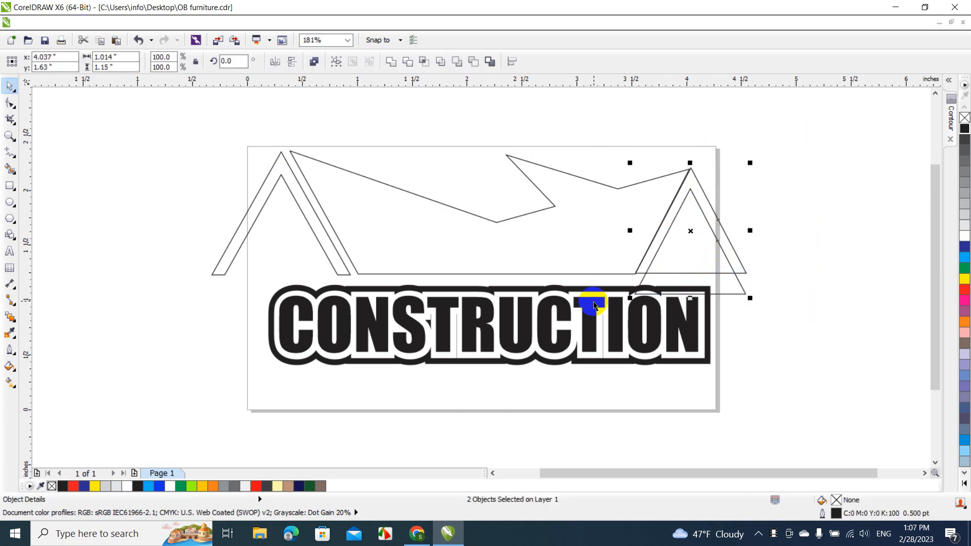
click(408, 62)
Delete the leftover lower triangle and shift the trimmed right gable slightly right to leave a narrow gap beside the roof.
click(779, 190)
click(704, 253)
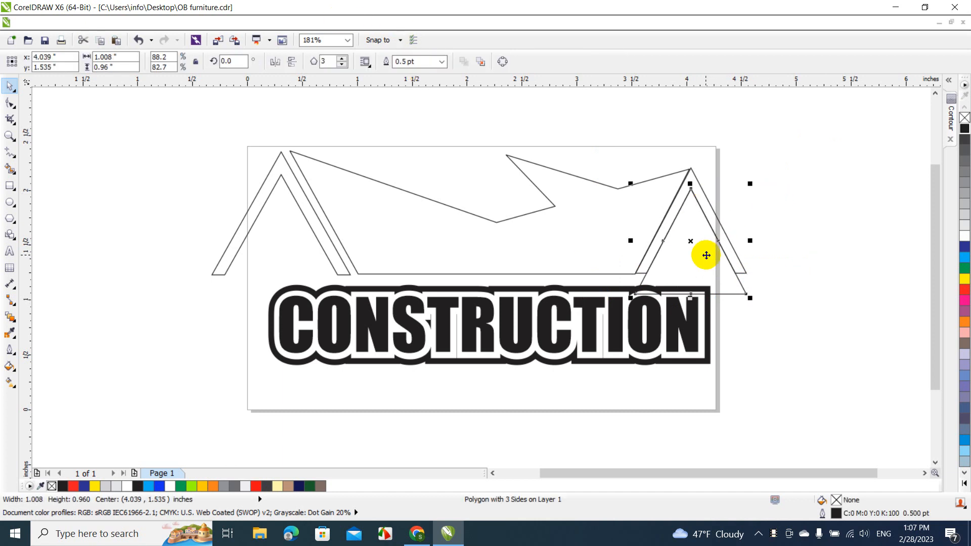
key(Delete)
click(703, 210)
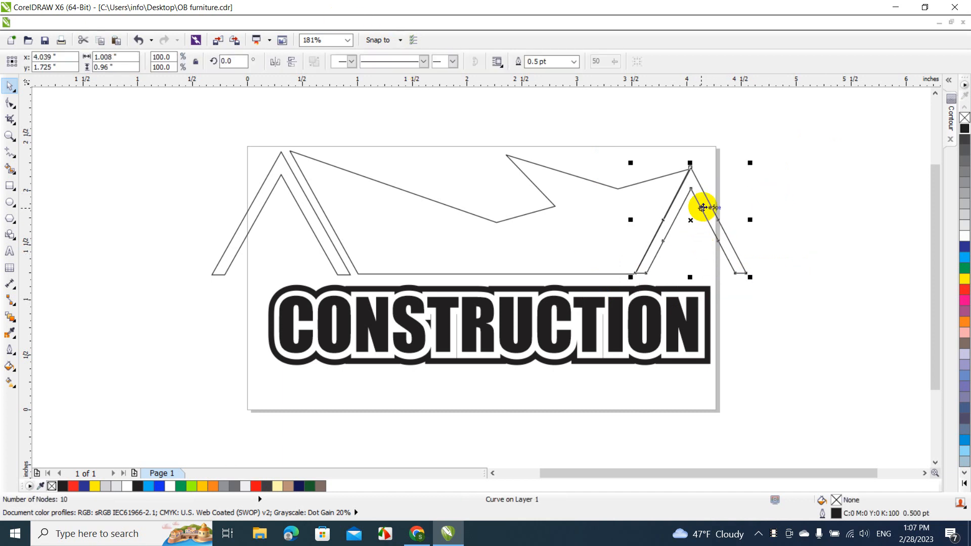
mouse_move(698, 206)
mouse_down()
mouse_move(741, 210)
mouse_move(709, 204)
mouse_up()
click(779, 211)
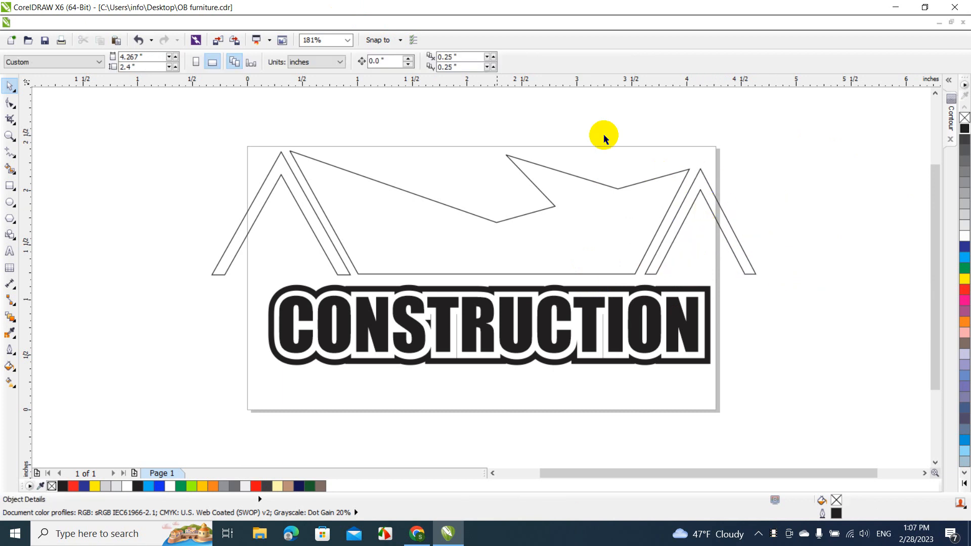
Fill the roof shape and both gables with black, remove their outlines, and deselect them.
drag(176, 118, 842, 292)
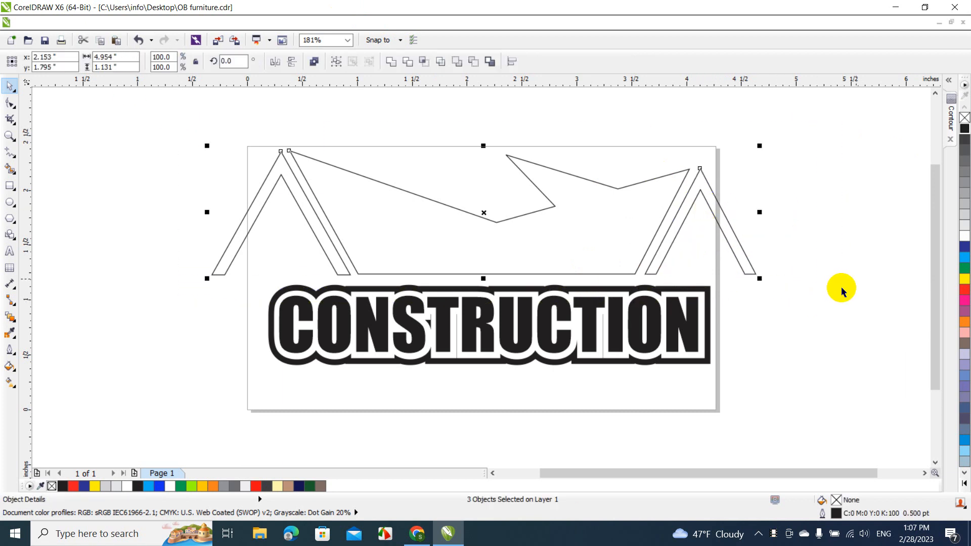
click(965, 133)
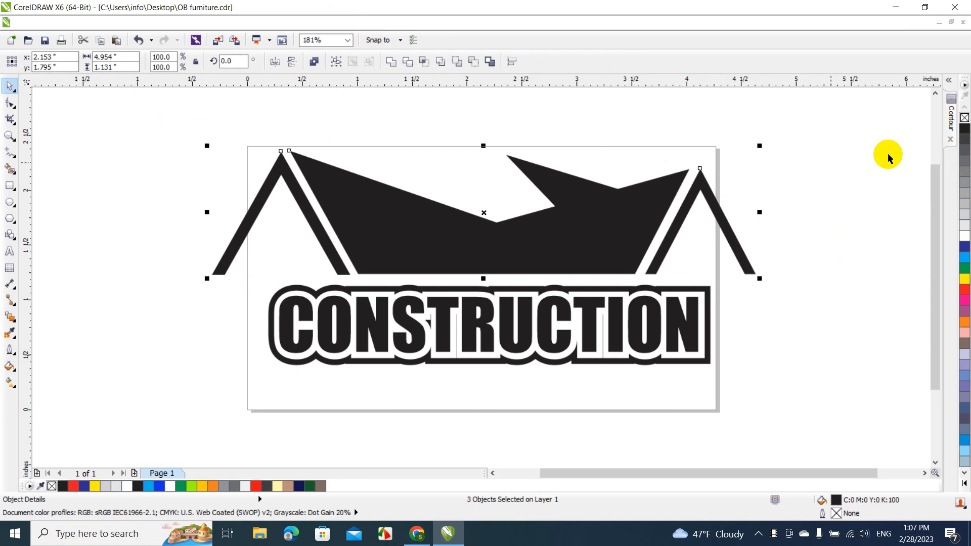
click(147, 163)
Draw a rectangle about 0.47 by 0.44 inches left of the page and duplicate it into a two-by-two window grid.
click(10, 186)
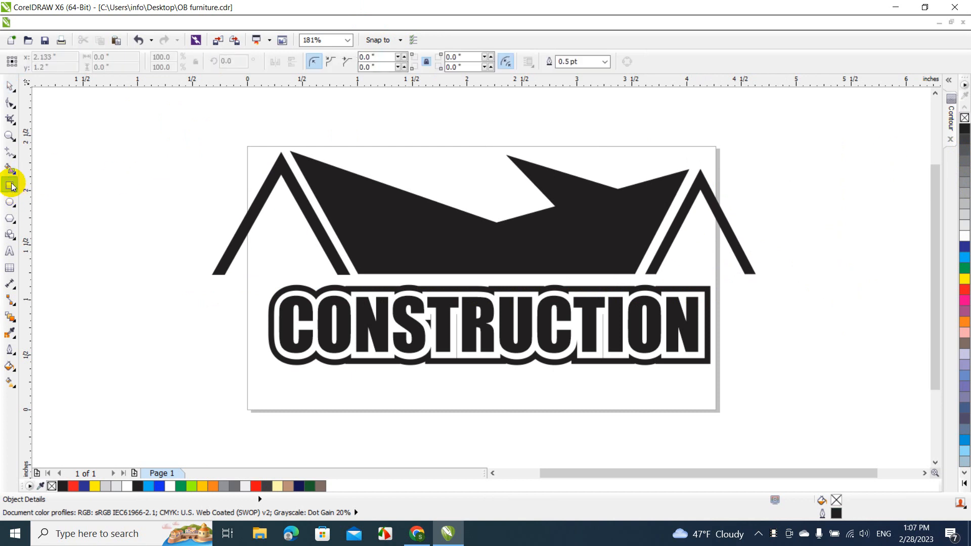
drag(68, 148, 120, 197)
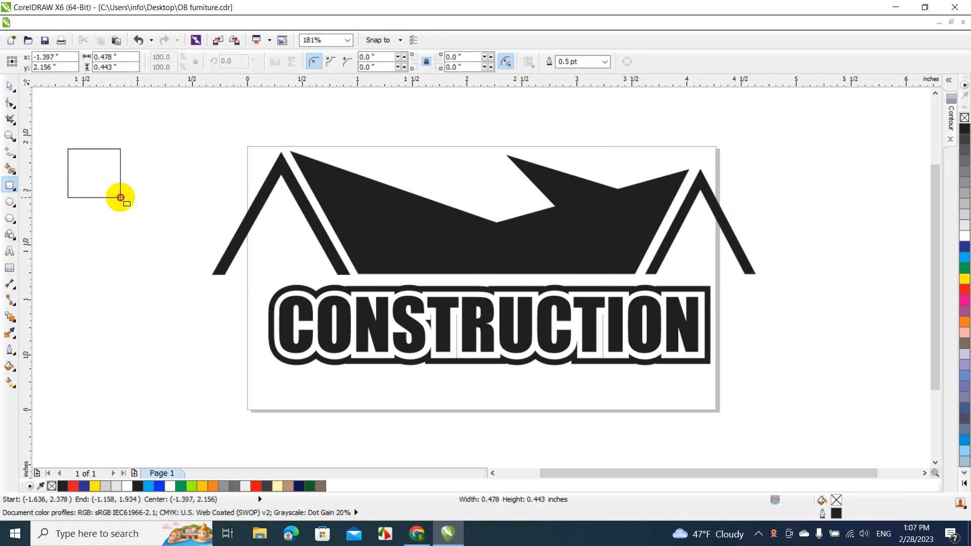
click(13, 90)
click(92, 166)
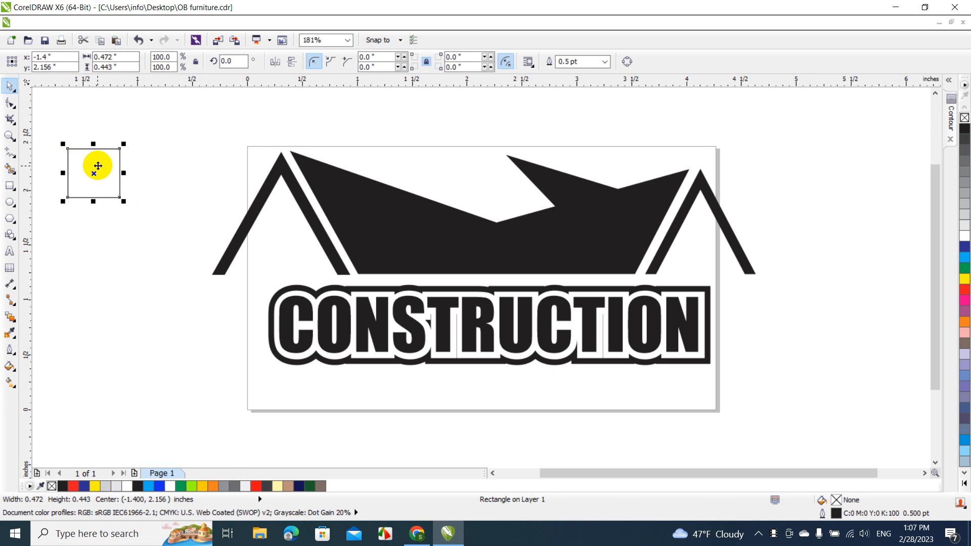
drag(97, 166, 113, 223)
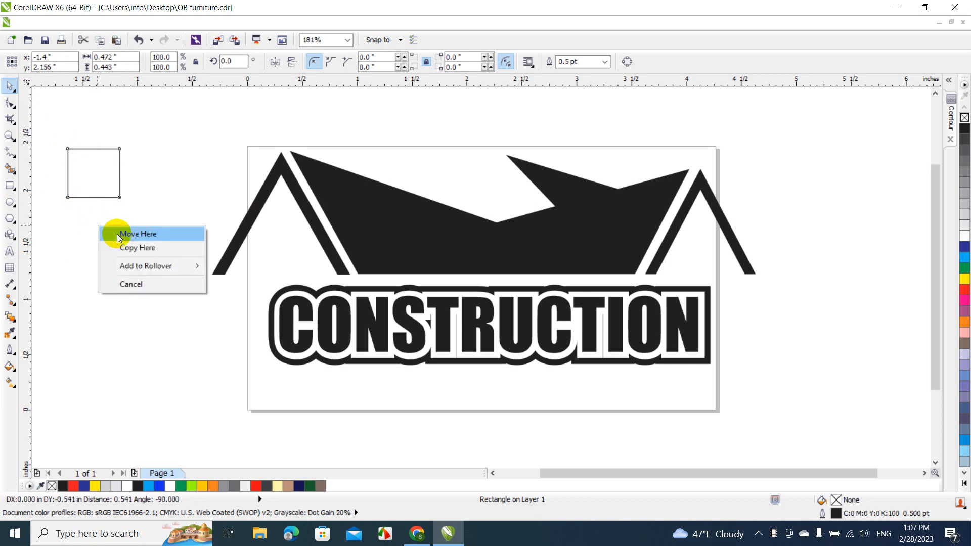
click(126, 244)
drag(53, 129, 151, 289)
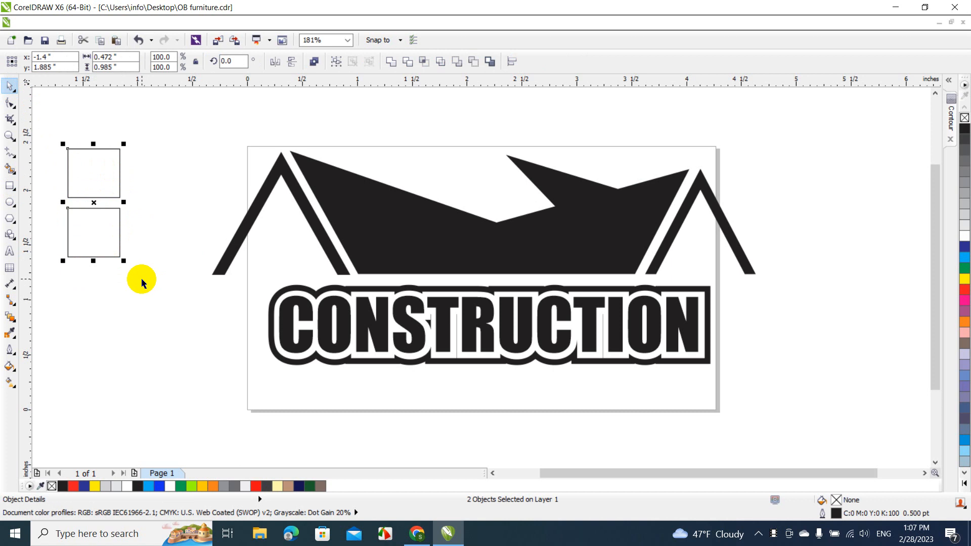
drag(110, 182, 173, 183)
click(186, 210)
click(217, 182)
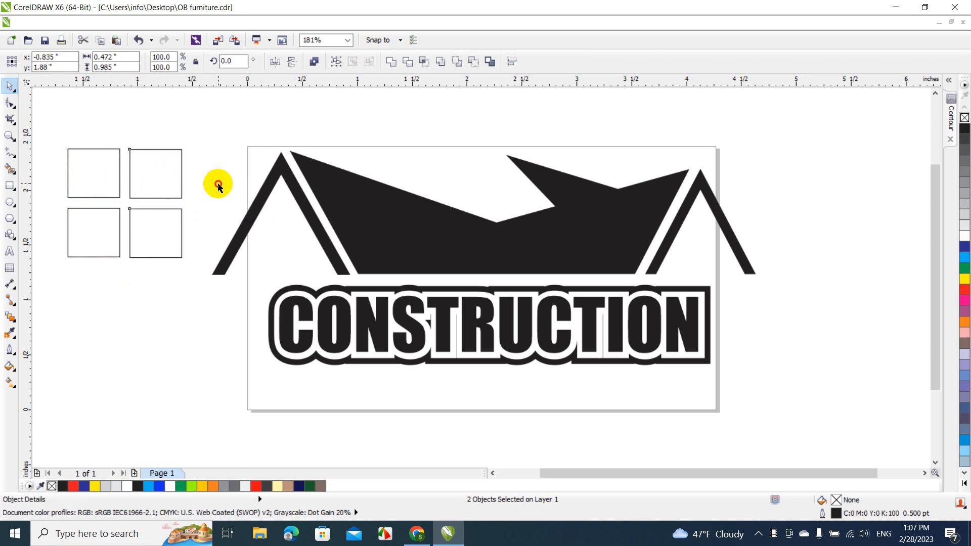
Weld the four panes, fill them black, and place the window inside the left gable at about 0.32 by 0.31 inches.
drag(64, 152, 198, 283)
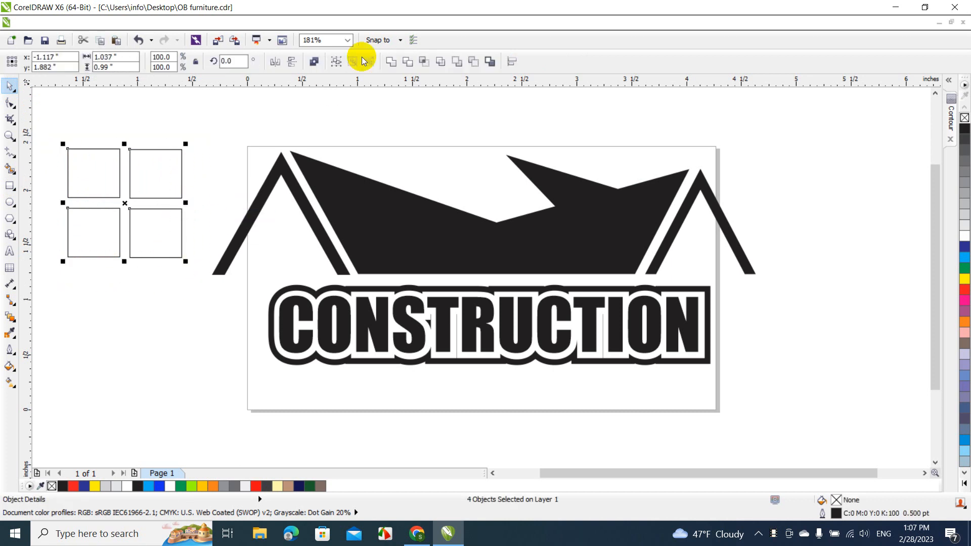
click(391, 62)
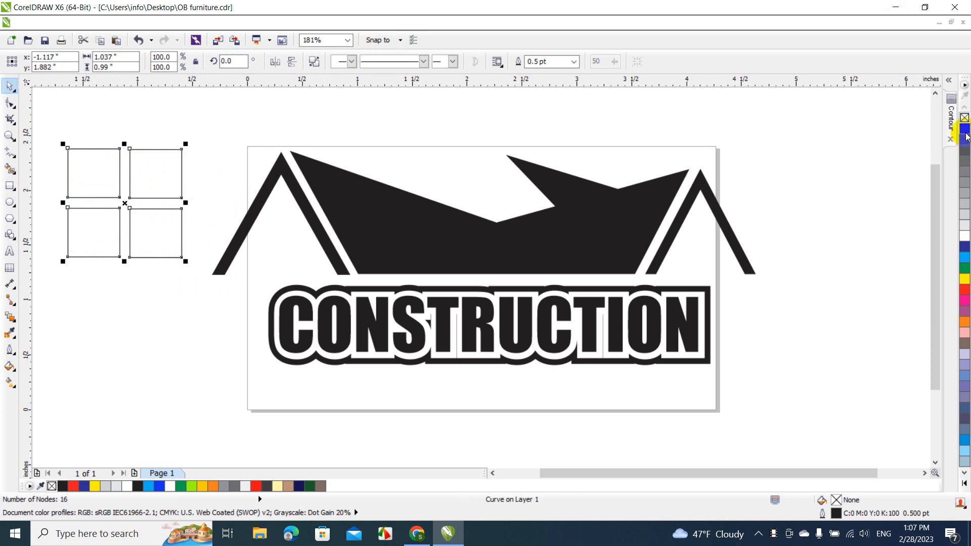
click(965, 131)
drag(185, 261, 271, 225)
shift+click(273, 179)
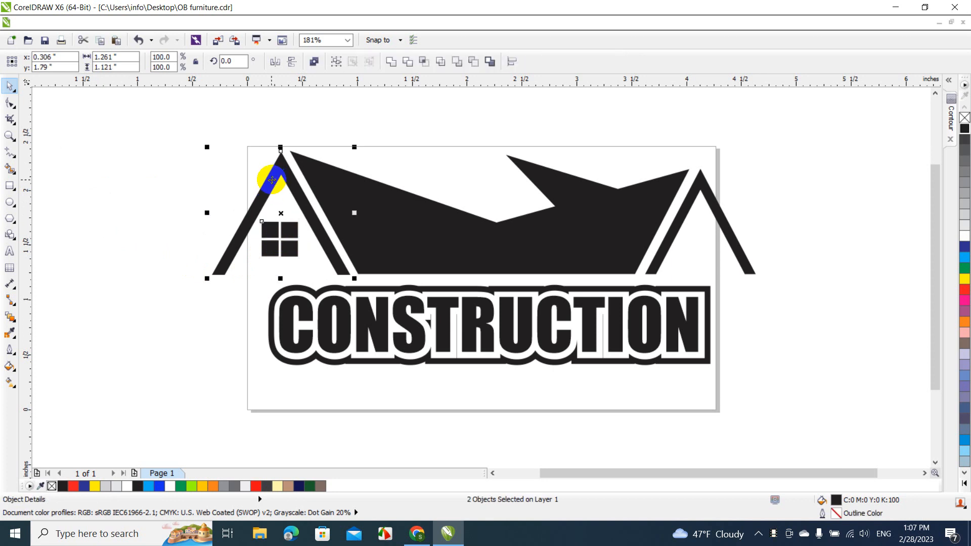
key(x)
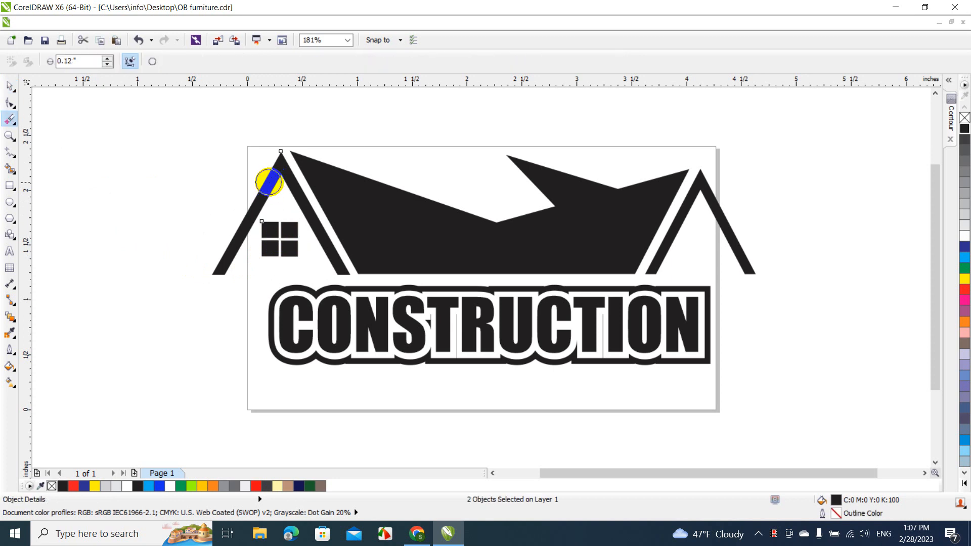
click(11, 85)
click(223, 210)
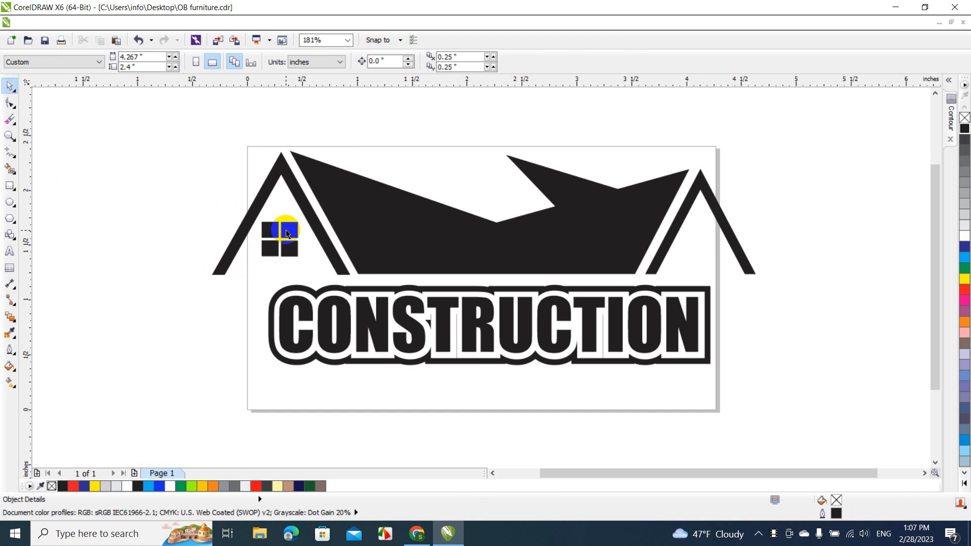
Place a smaller copy of the left gable's window inside the right gable and deselect it.
click(286, 233)
right_click(286, 233)
click(137, 135)
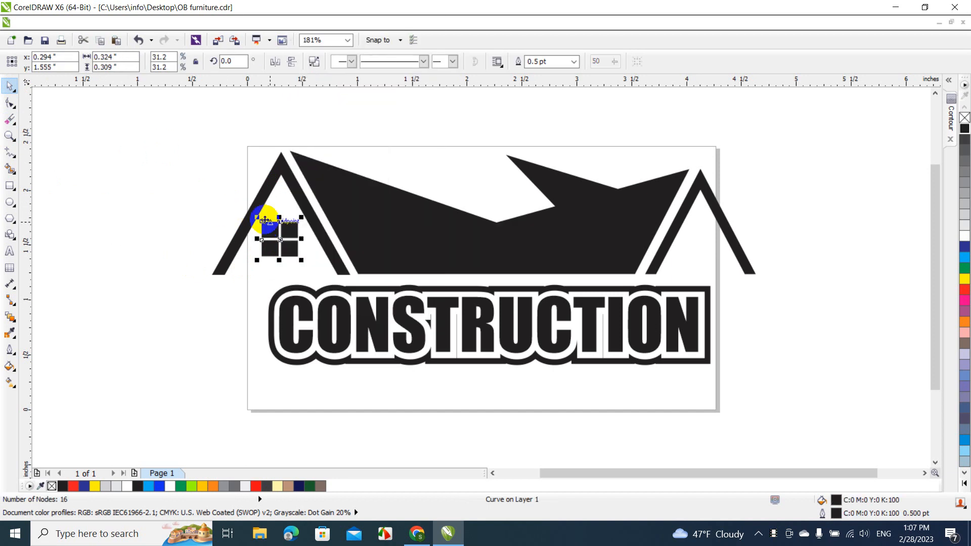
drag(270, 229, 702, 246)
click(735, 259)
click(756, 162)
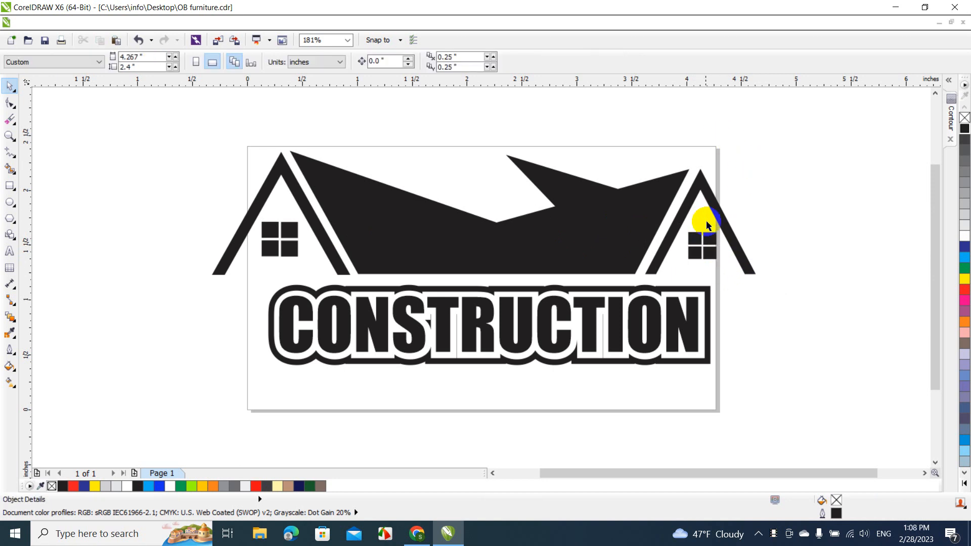
Add nodes beside the roof's middle peak and pull them down to the left slope to form a thin slanted dormer edge.
scroll(470, 134, up, 4)
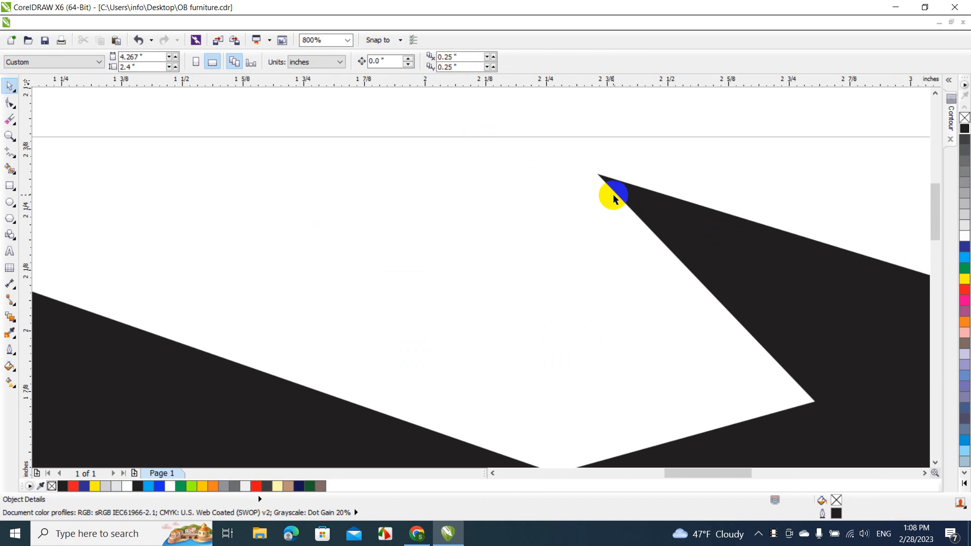
double_click(616, 199)
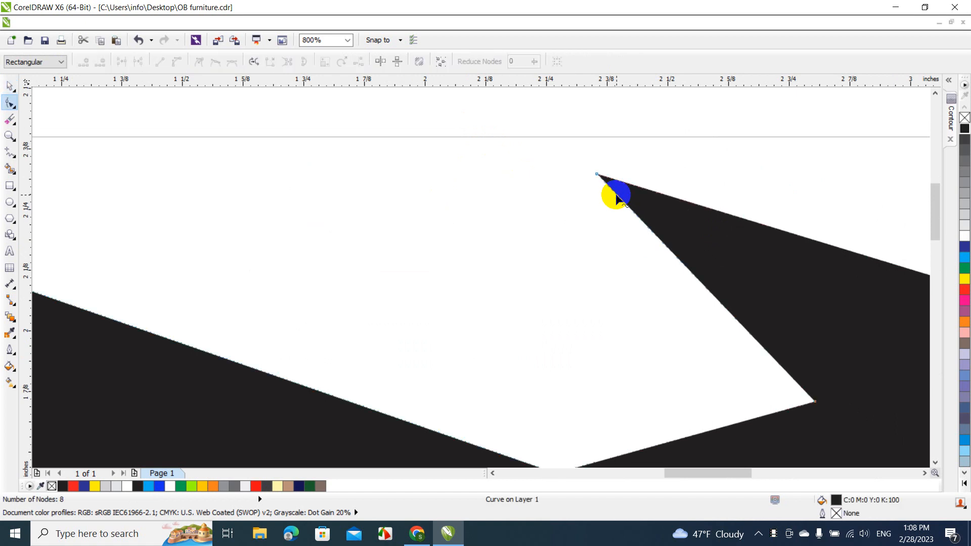
double_click(617, 195)
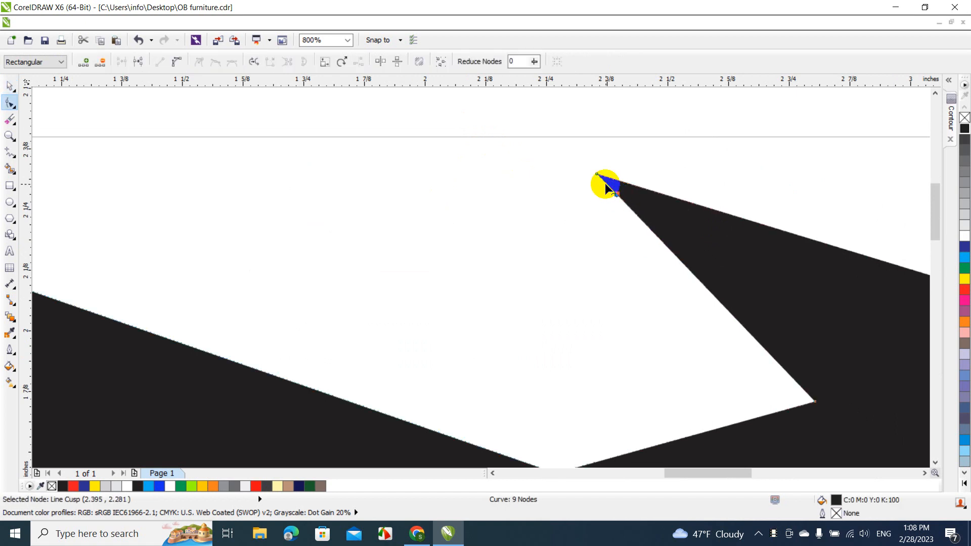
double_click(606, 184)
drag(605, 185, 403, 408)
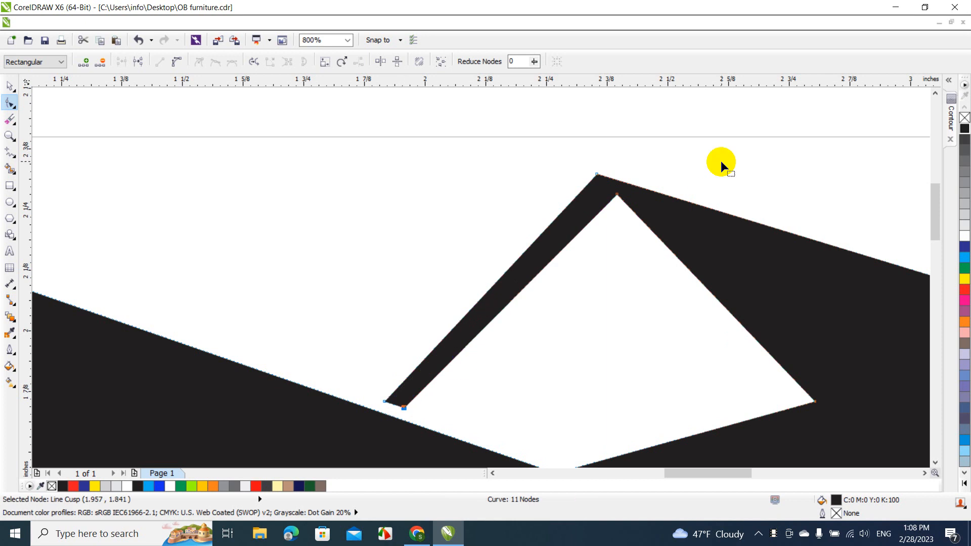
drag(617, 195, 602, 191)
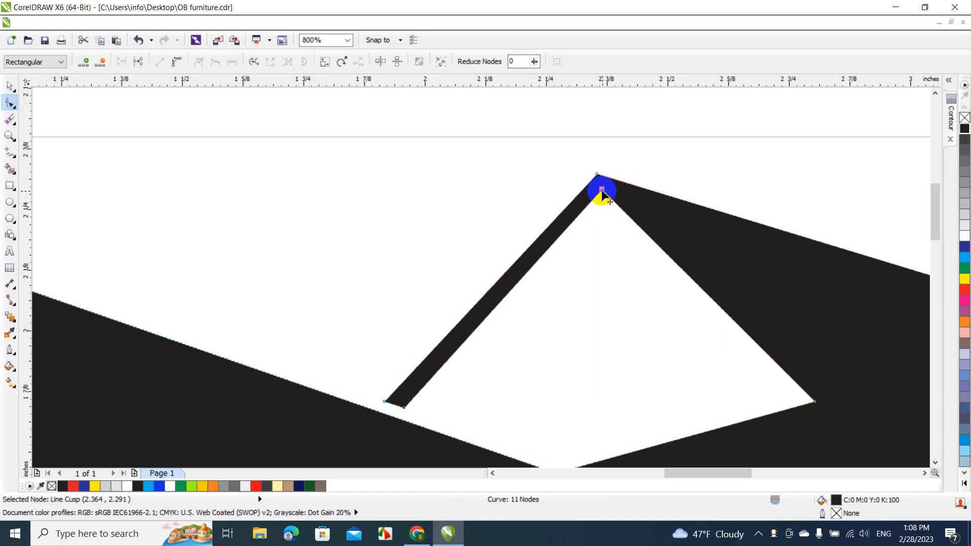
scroll(476, 162, down, 2)
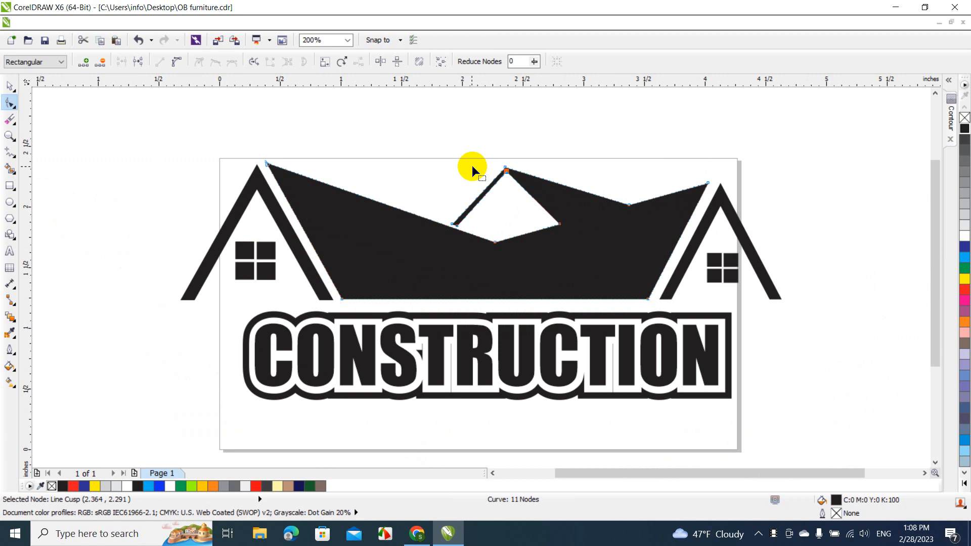
click(10, 86)
click(183, 128)
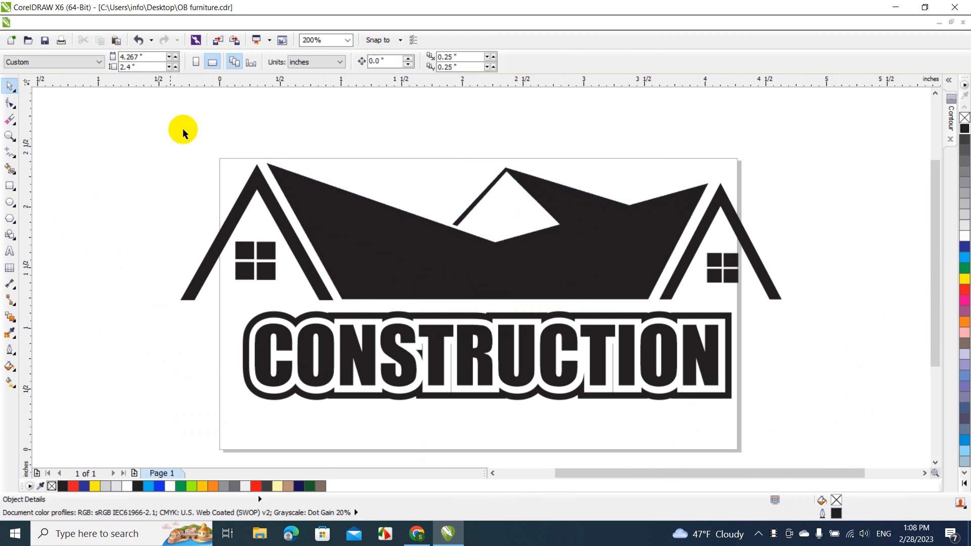
Copy the left gable's window into the middle dormer, scale it down to fit centrally, and deselect it.
drag(115, 215, 364, 281)
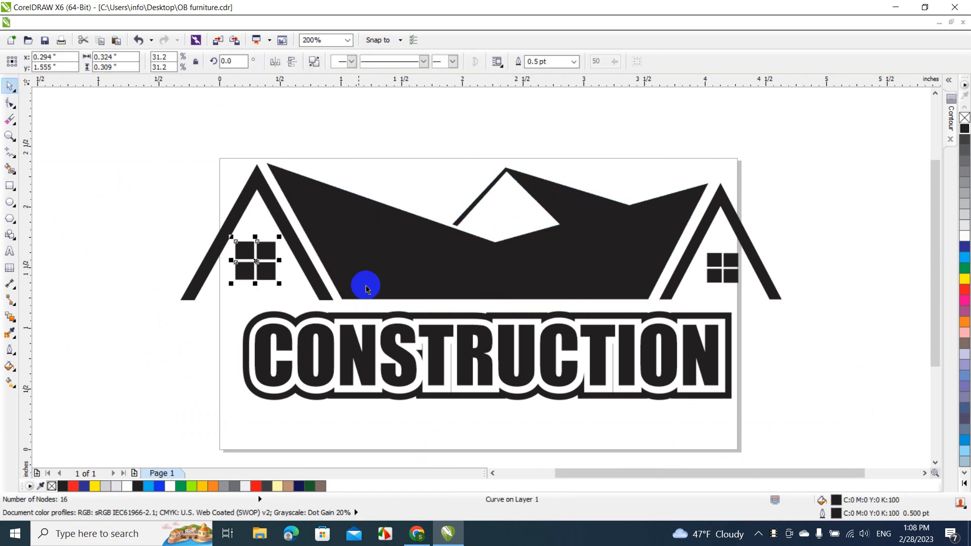
drag(263, 257, 525, 234)
click(545, 242)
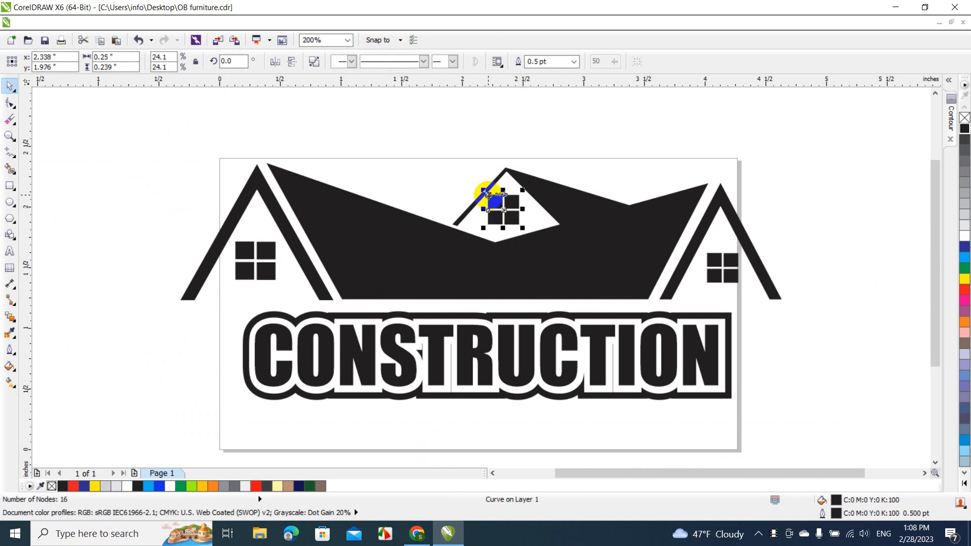
drag(483, 190, 509, 207)
click(662, 171)
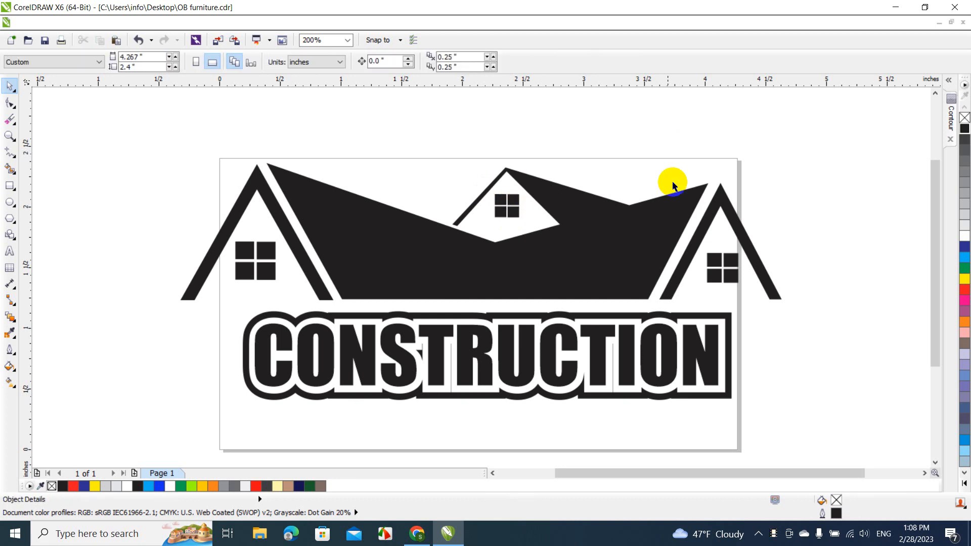
Add nodes along the roof's left slope and pull them up to form a tall, narrow chimney with a flat top.
scroll(657, 169, up, 2)
click(667, 276)
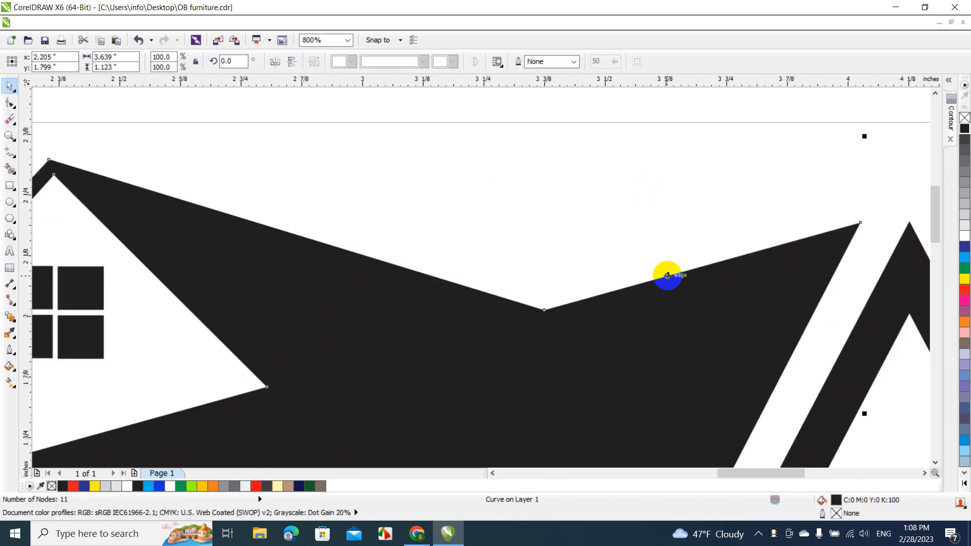
key(F10)
scroll(266, 256, down, 3)
scroll(185, 261, up, 2)
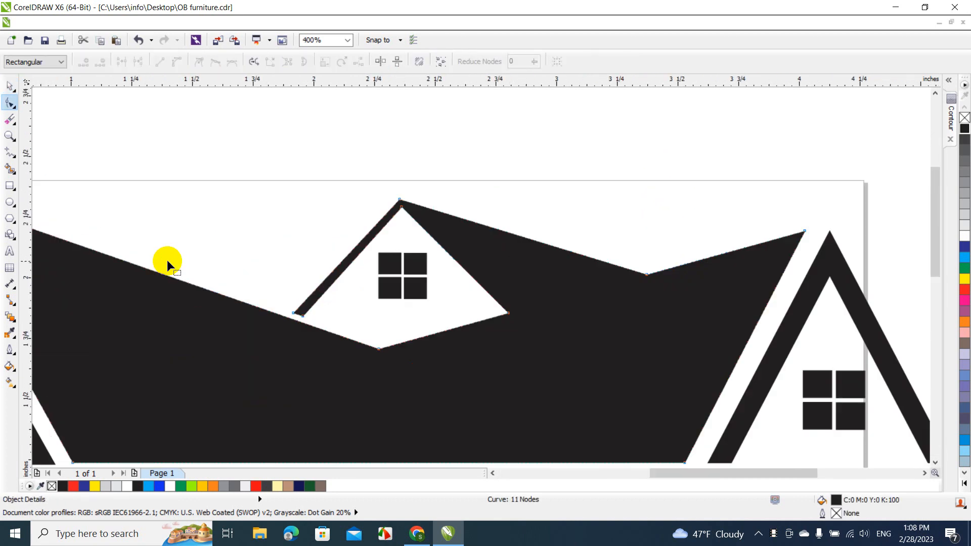
double_click(105, 254)
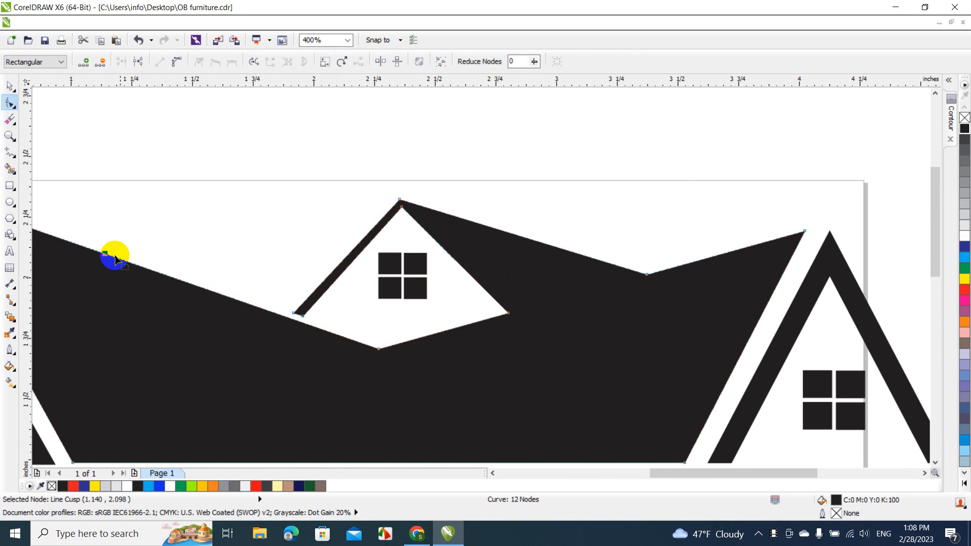
double_click(128, 262)
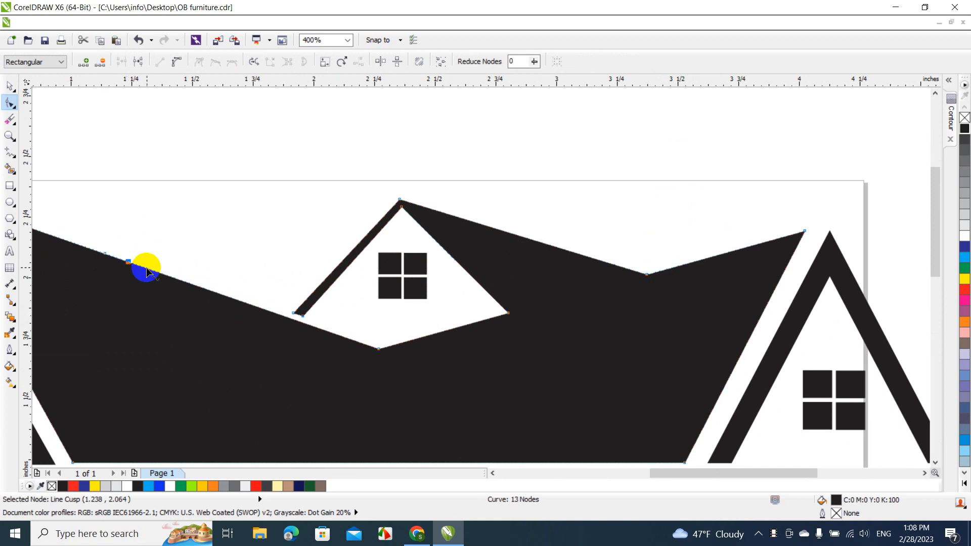
drag(128, 262, 150, 135)
double_click(117, 164)
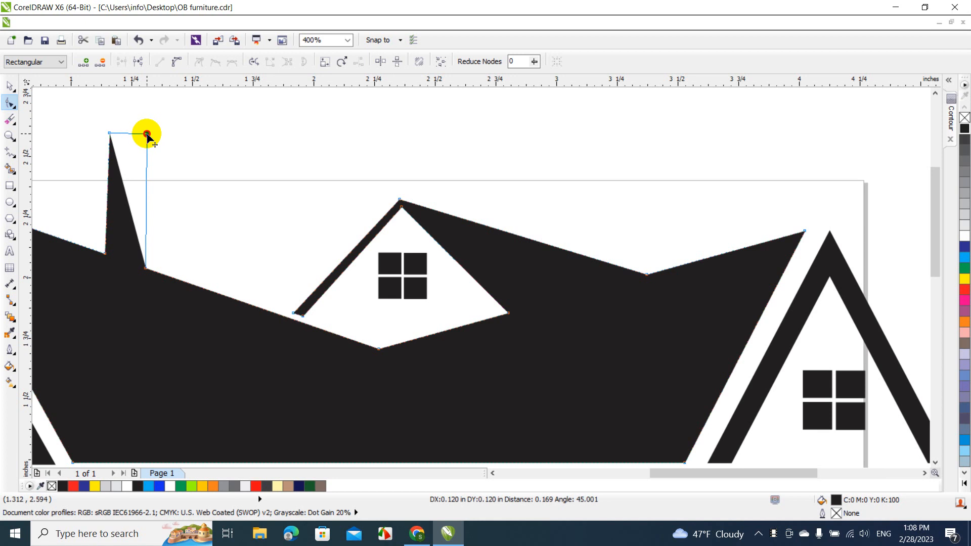
drag(145, 133, 145, 133)
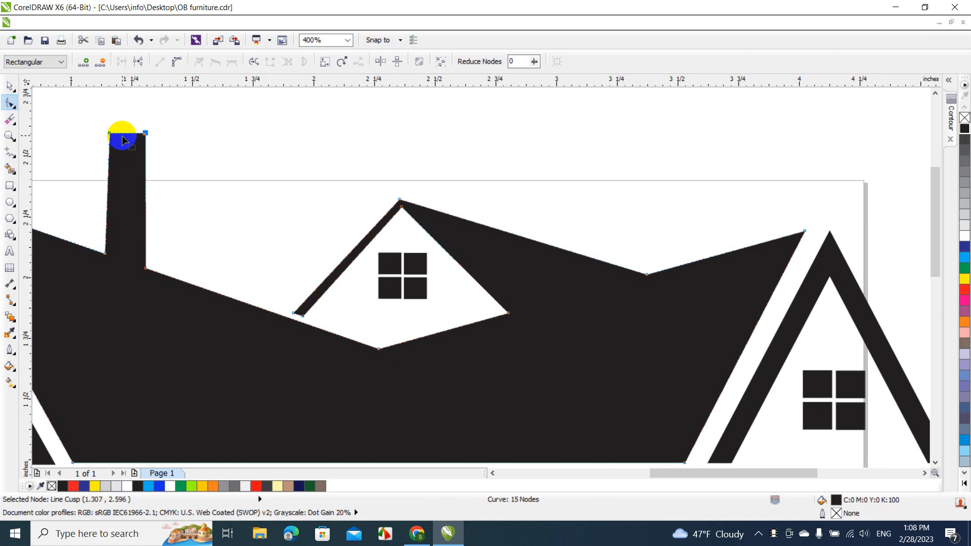
Add a node in the middle of the chimney's top edge, lower its left corner into a slant, and deselect the roof.
double_click(126, 133)
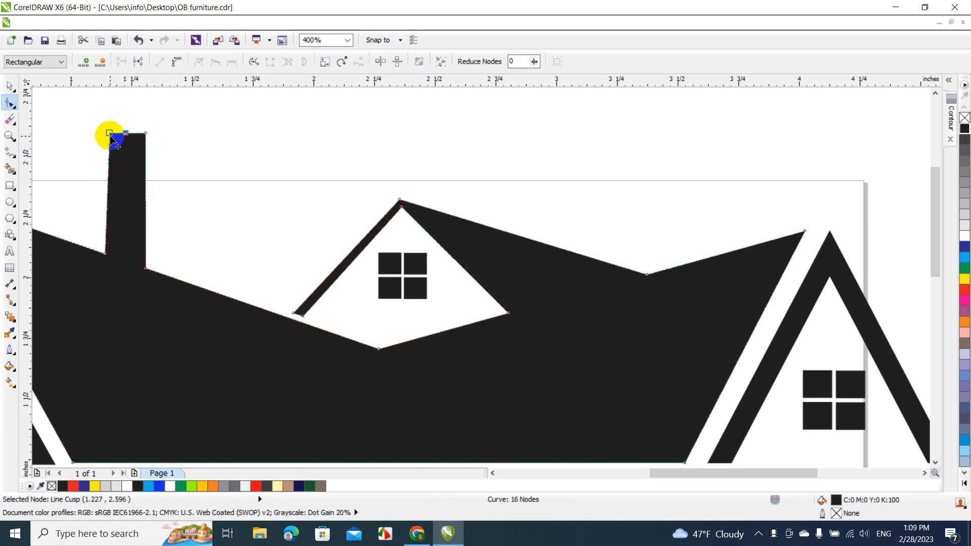
drag(110, 137, 111, 147)
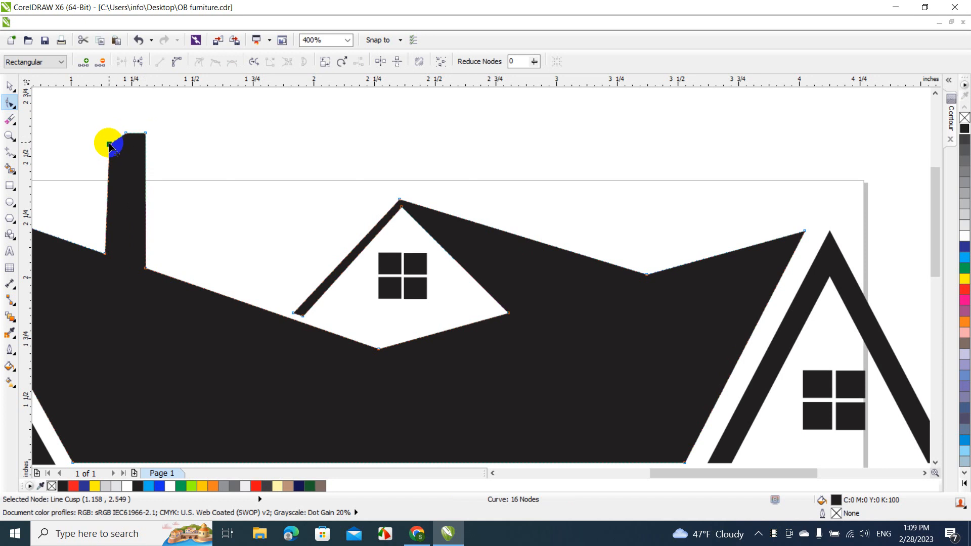
drag(104, 145, 103, 149)
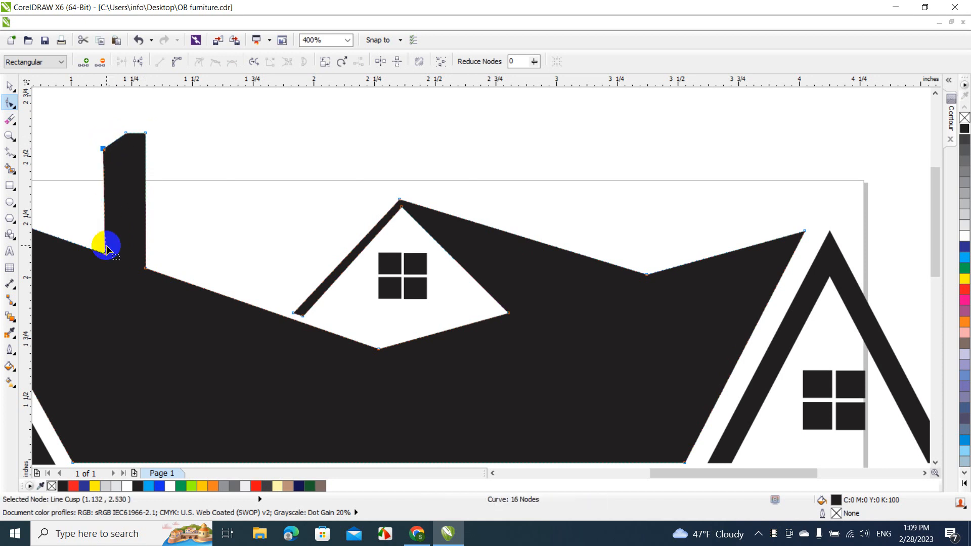
drag(107, 256, 105, 257)
scroll(50, 214, down, 2)
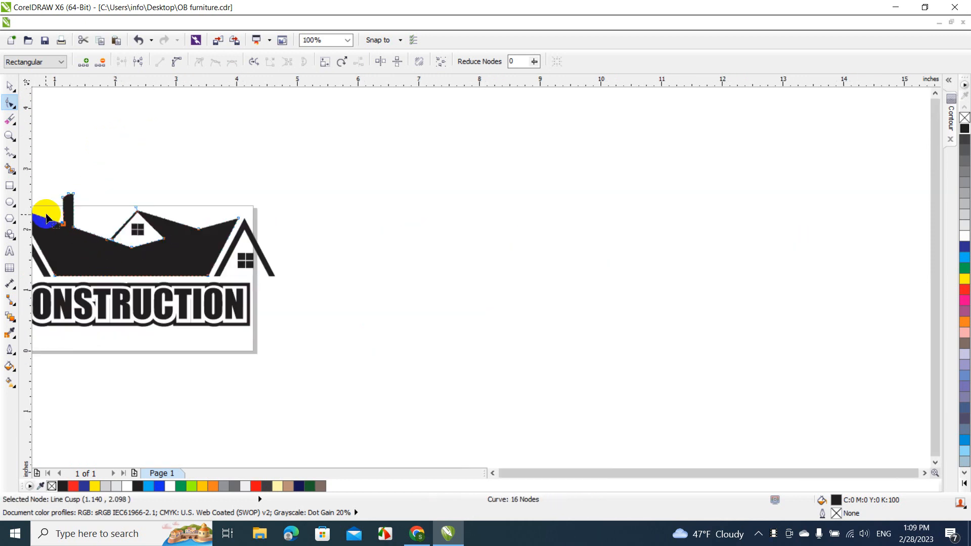
click(12, 86)
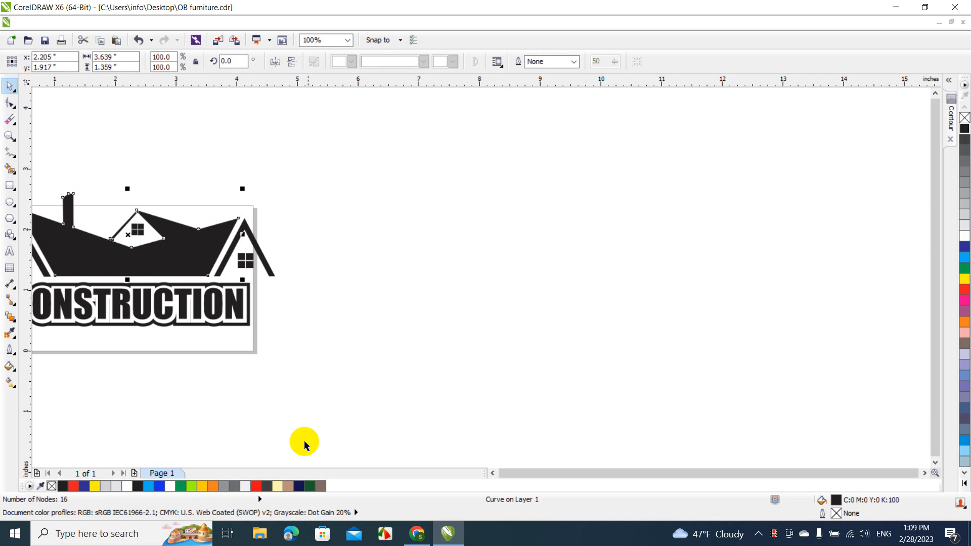
click(493, 472)
click(434, 405)
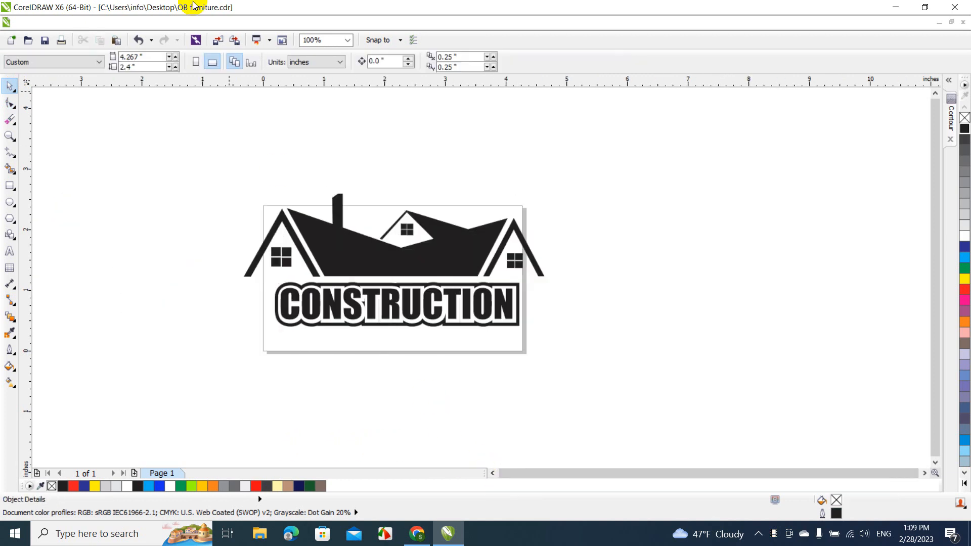
Shorten the chimney by moving its three top nodes down to just above the page's upper edge, then deselect the roof.
scroll(291, 132, down, 2)
scroll(292, 132, up, 3)
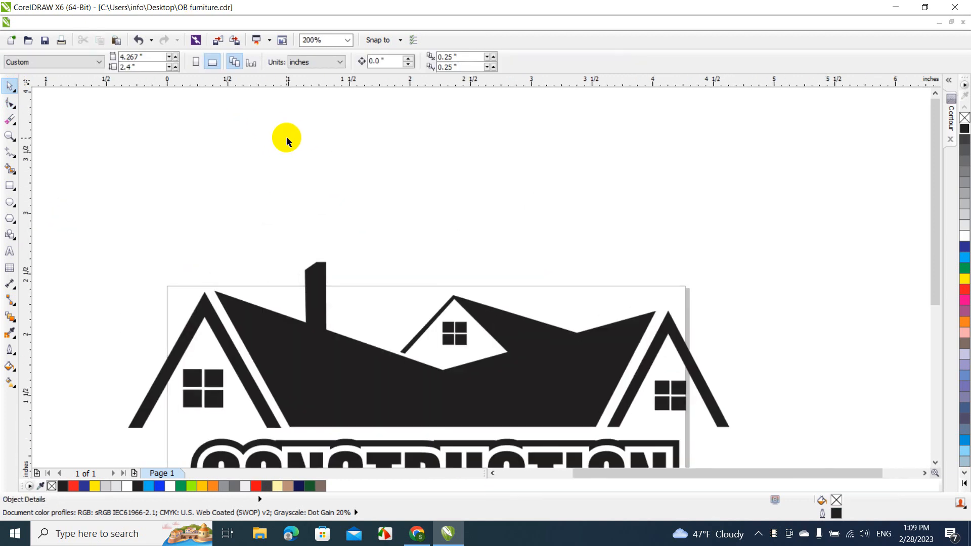
click(315, 290)
key(F10)
scroll(302, 258, up, 2)
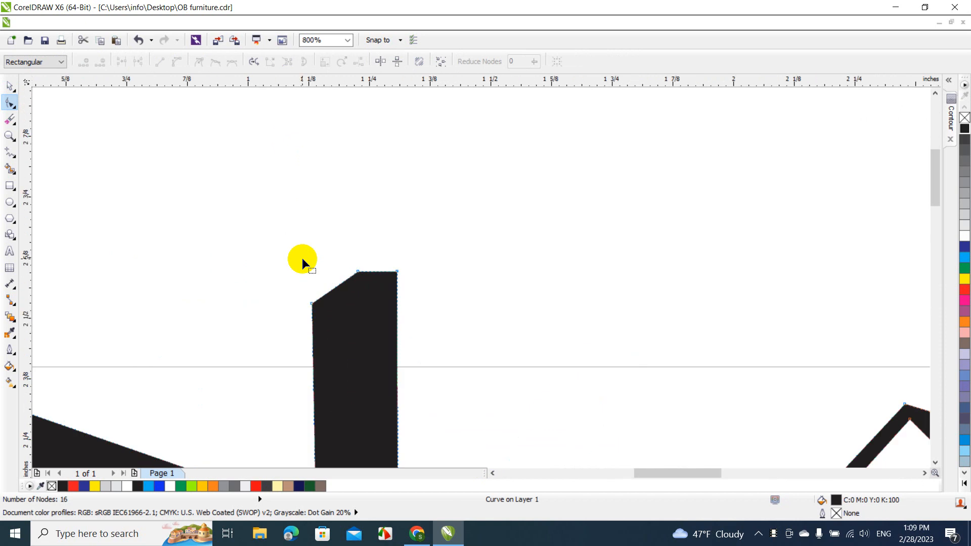
drag(312, 303, 313, 372)
drag(359, 274, 354, 349)
drag(397, 273, 395, 354)
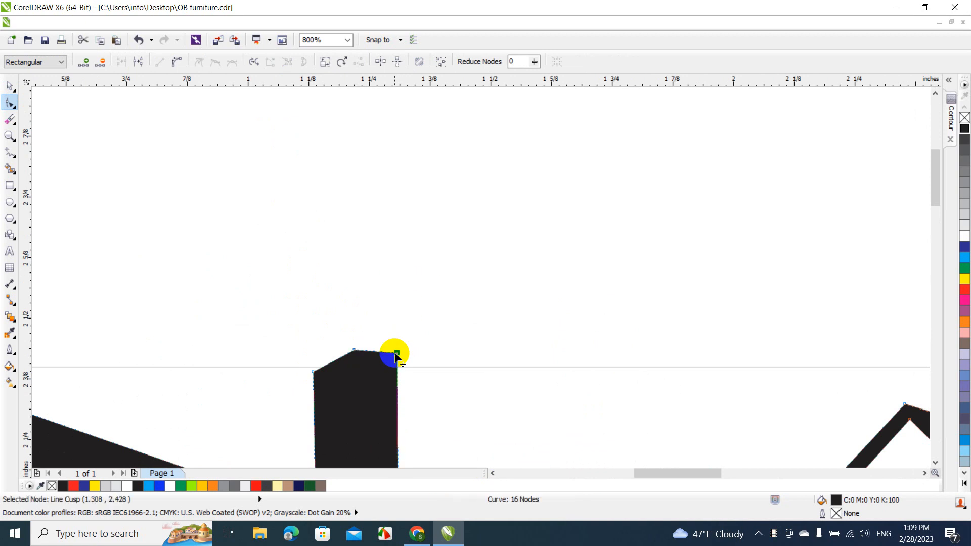
click(428, 330)
scroll(423, 321, down, 3)
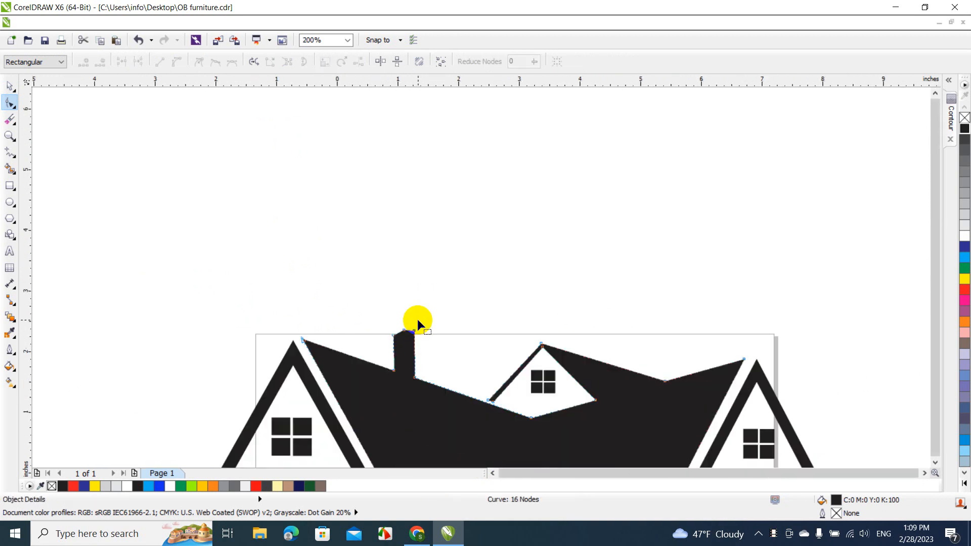
click(9, 84)
click(442, 193)
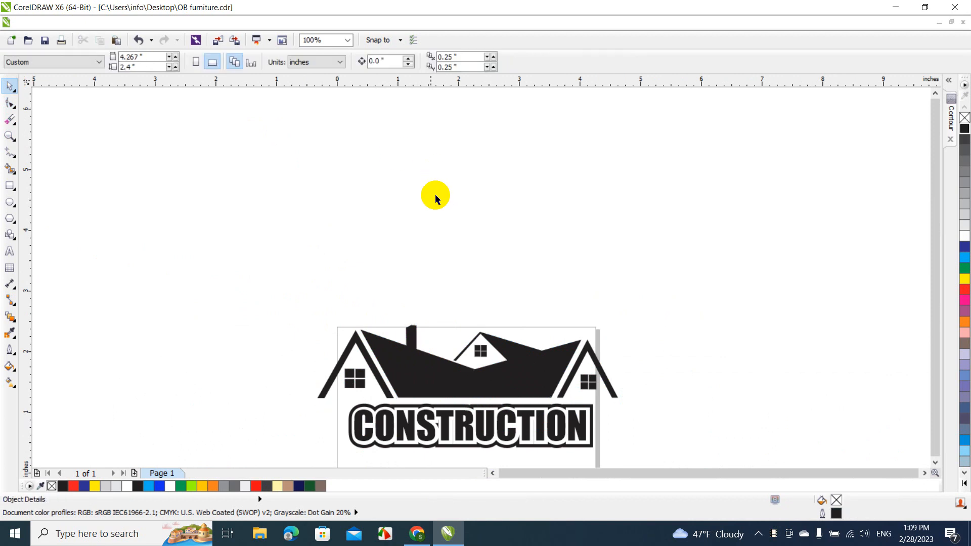
Enlarge the CONSTRUCTION lettering group to about 5.35 by 0.97 inches so it spans slightly beyond both gables, and deselect it.
scroll(262, 393, down, 2)
drag(722, 471, 721, 469)
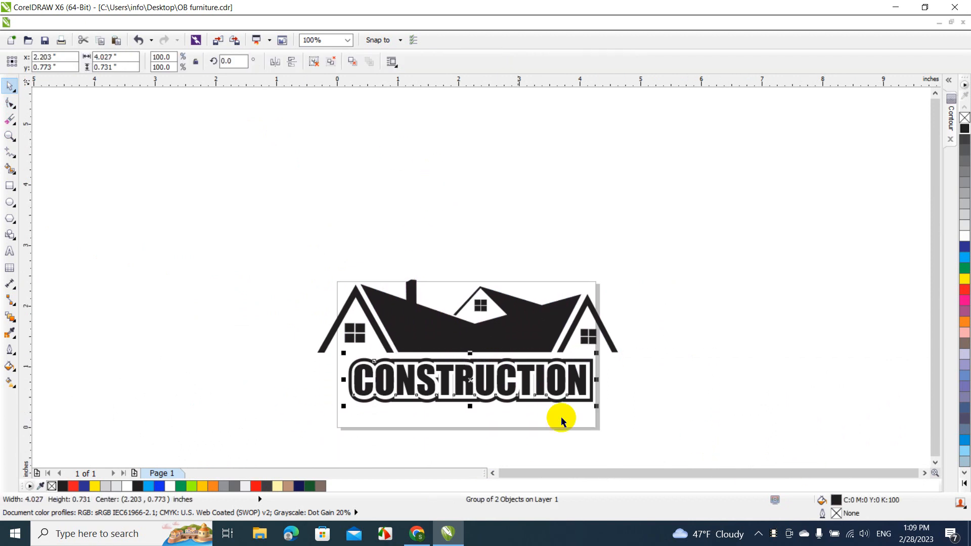
drag(342, 406, 295, 425)
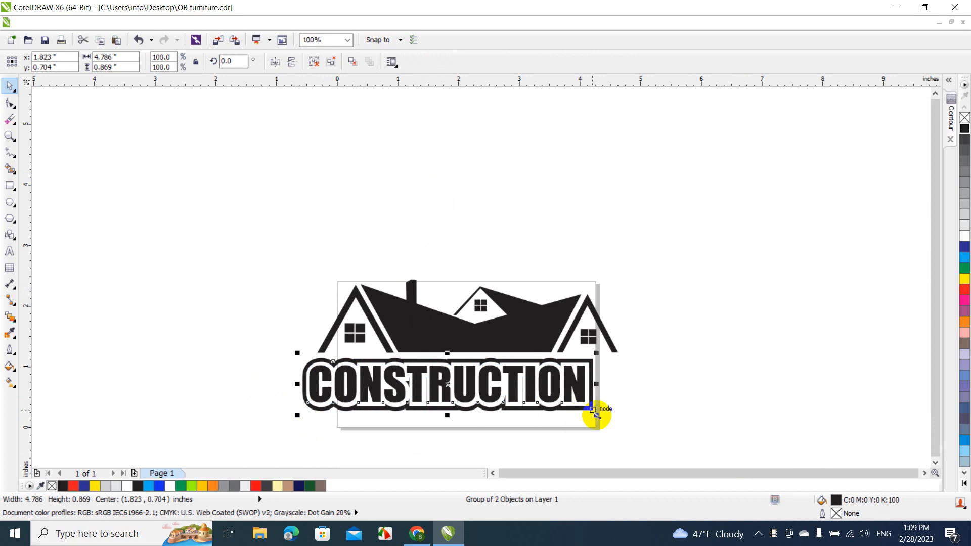
drag(596, 414, 631, 425)
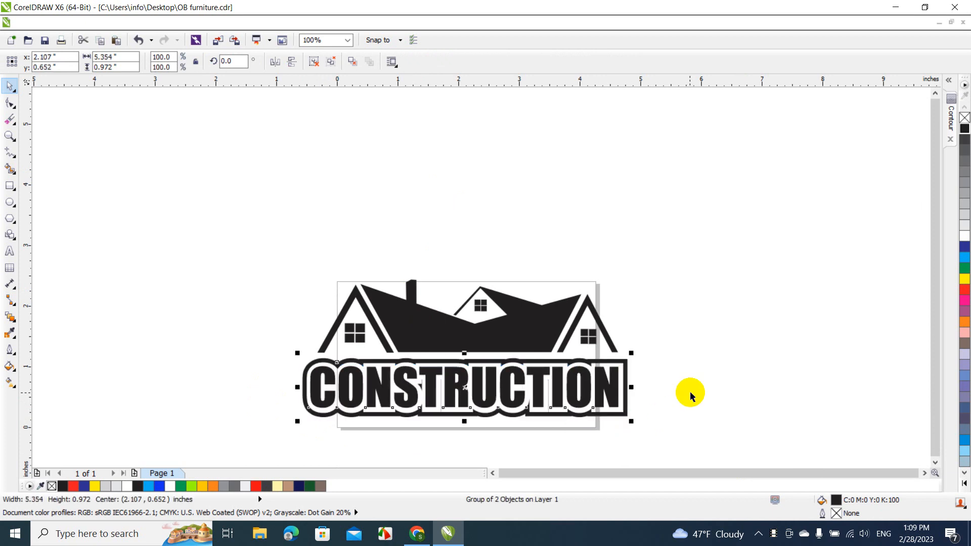
click(217, 326)
Combine all the roof graphic's parts into one object and center it horizontally over the CONSTRUCTION lettering.
drag(271, 250, 697, 370)
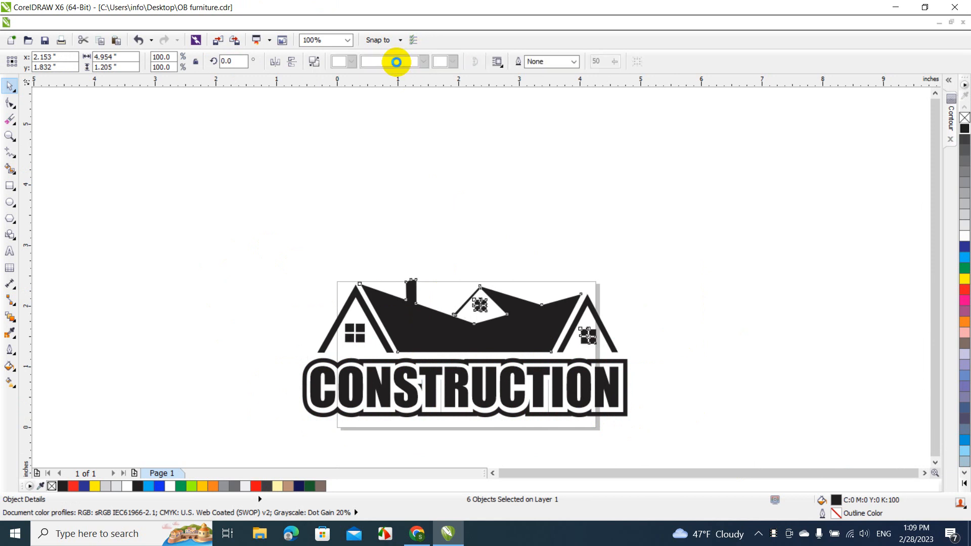
key(ctrl+l)
drag(256, 258, 678, 404)
click(693, 327)
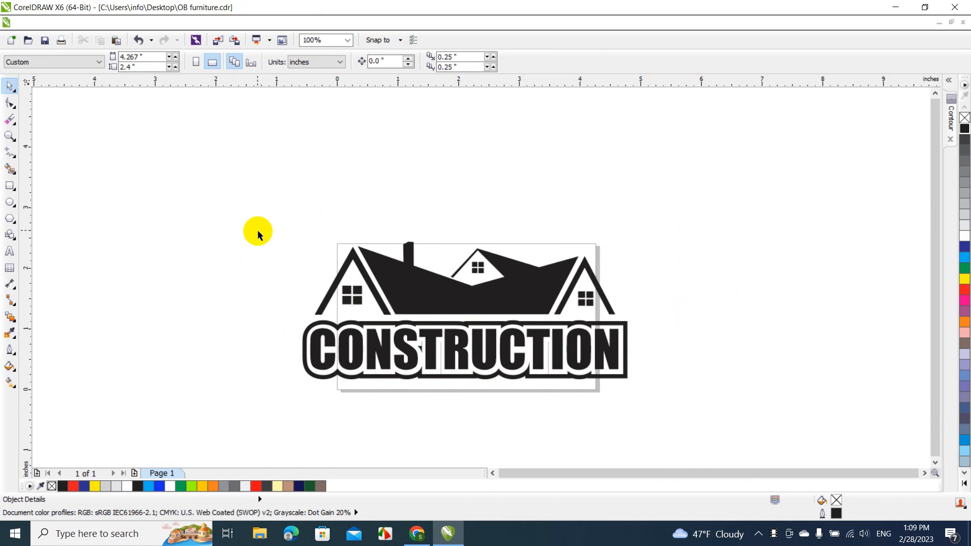
Scale the whole logo down to about 3.93 by 1.66 inches and move it inside the page.
click(256, 201)
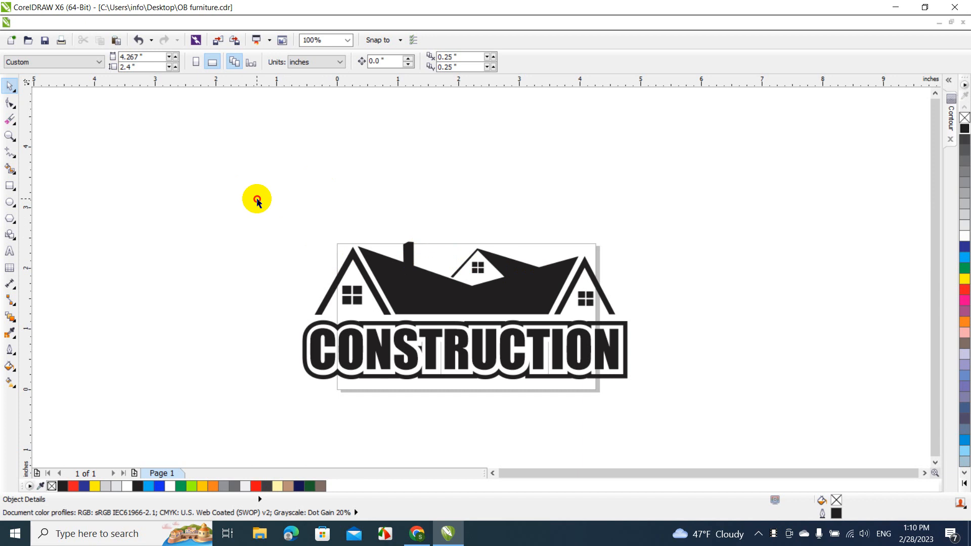
drag(257, 201, 676, 397)
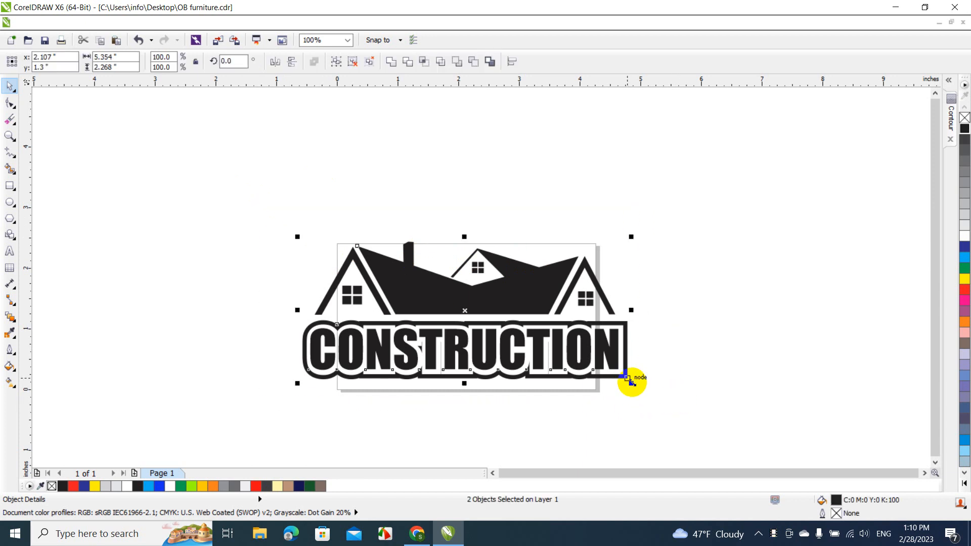
drag(630, 381, 544, 347)
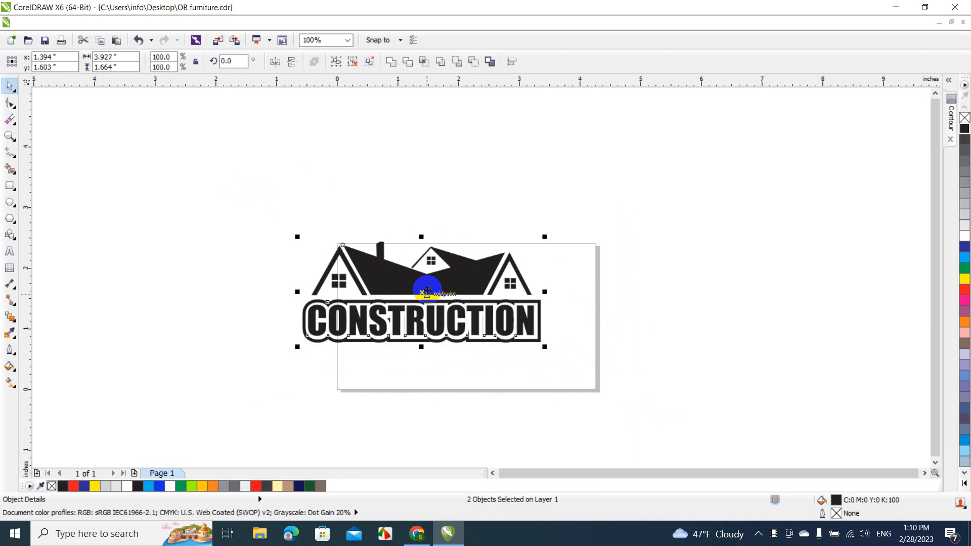
drag(428, 292, 462, 293)
click(446, 393)
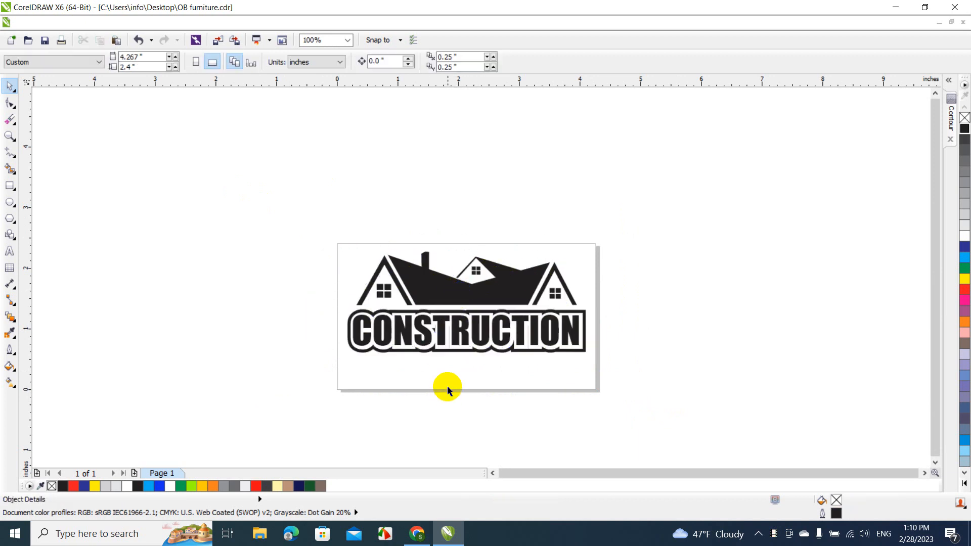